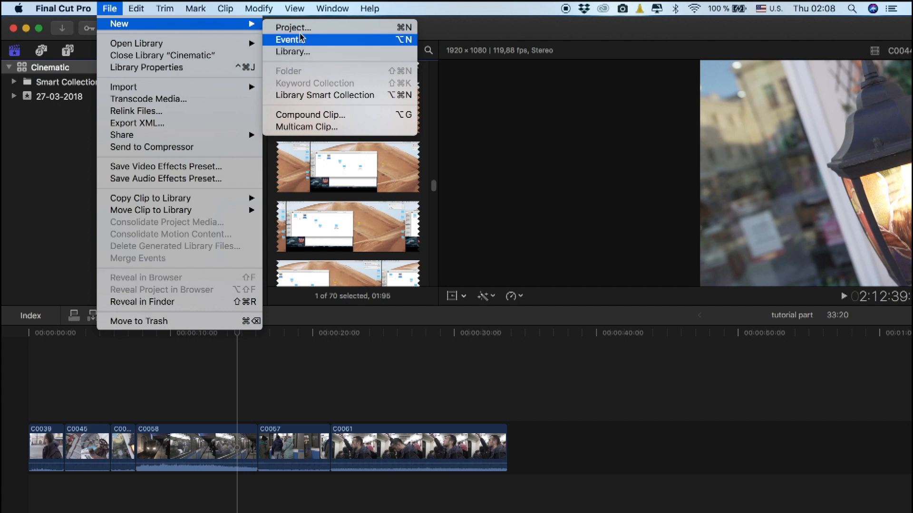
{"action": "left_click", "coordinate": [149, 181]}
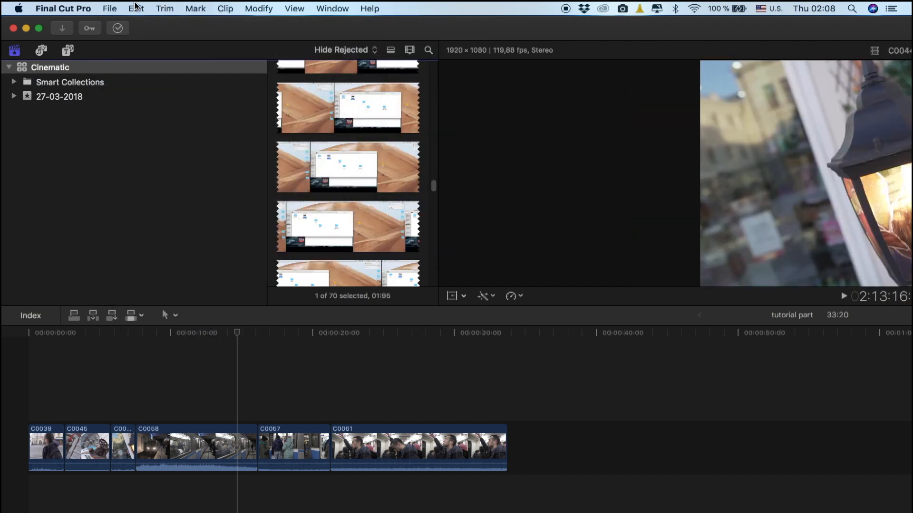
{"action": "left_click", "coordinate": [112, 8]}
{"action": "mouse_move", "coordinate": [152, 91]}
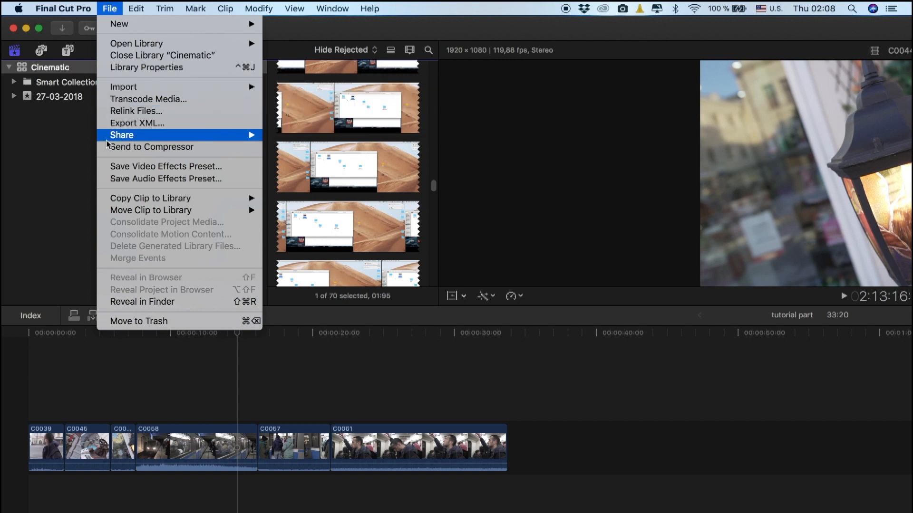
{"action": "left_click", "coordinate": [65, 160]}
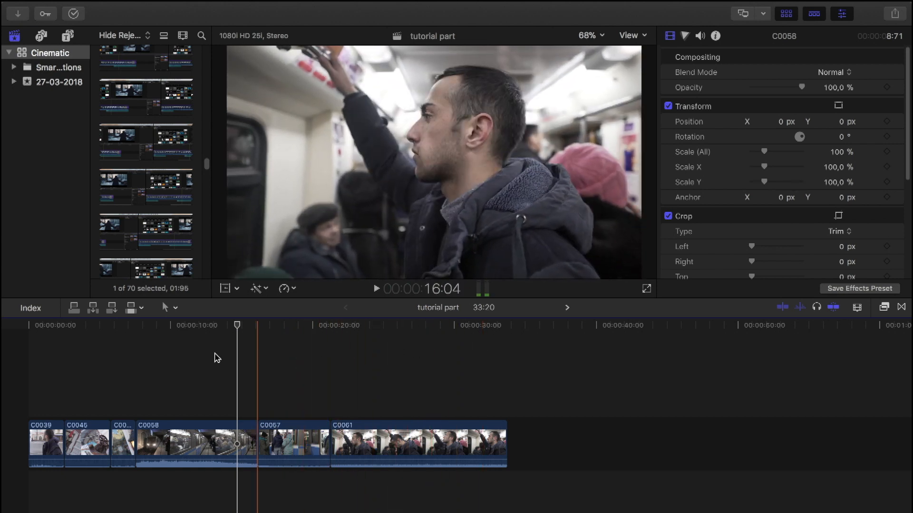
Play part of the first clip, C0039, and inspect its resolution and frame rate.
{"action": "left_click", "coordinate": [44, 328]}
{"action": "left_click", "coordinate": [49, 429]}
{"action": "key", "text": "space"}
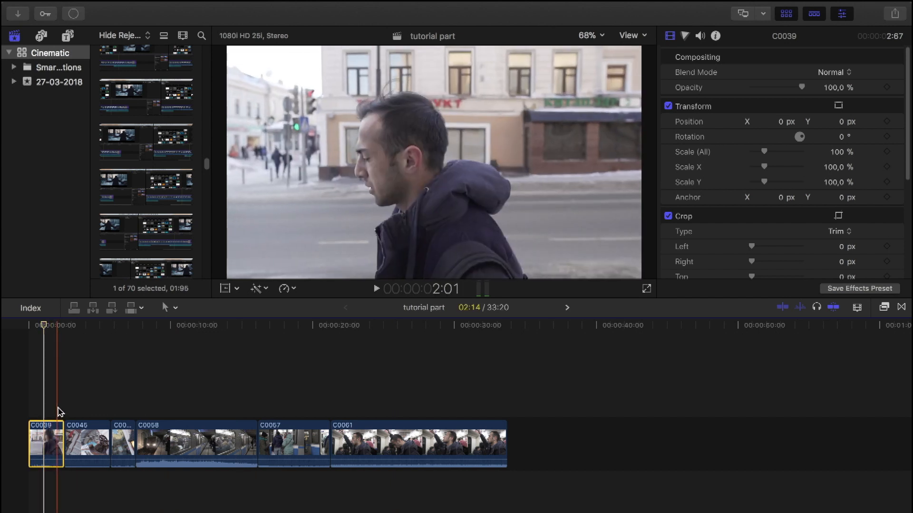
{"action": "key", "text": "space"}
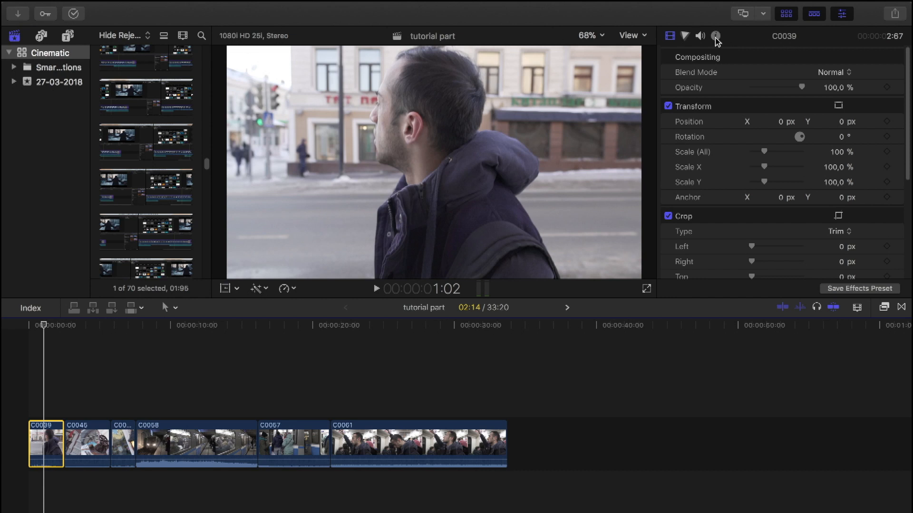
{"action": "key", "text": "ctrl+super+4"}
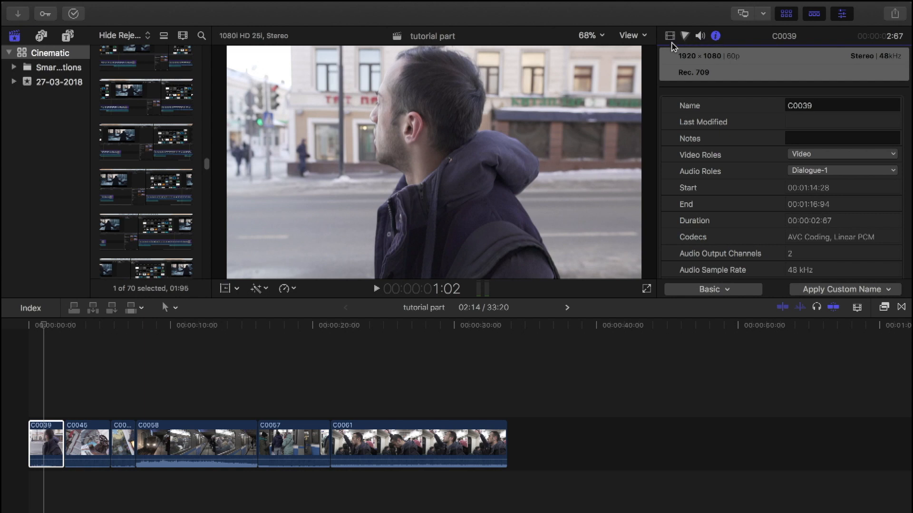
{"action": "left_click", "coordinate": [670, 38]}
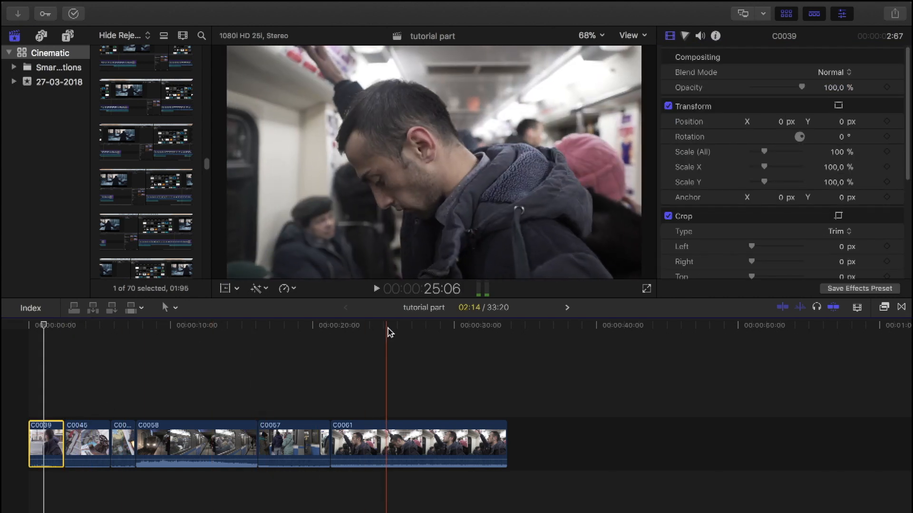
Select the last clip, C0061, and inspect its resolution and frame rate.
{"action": "left_click", "coordinate": [394, 327]}
{"action": "left_click", "coordinate": [401, 429]}
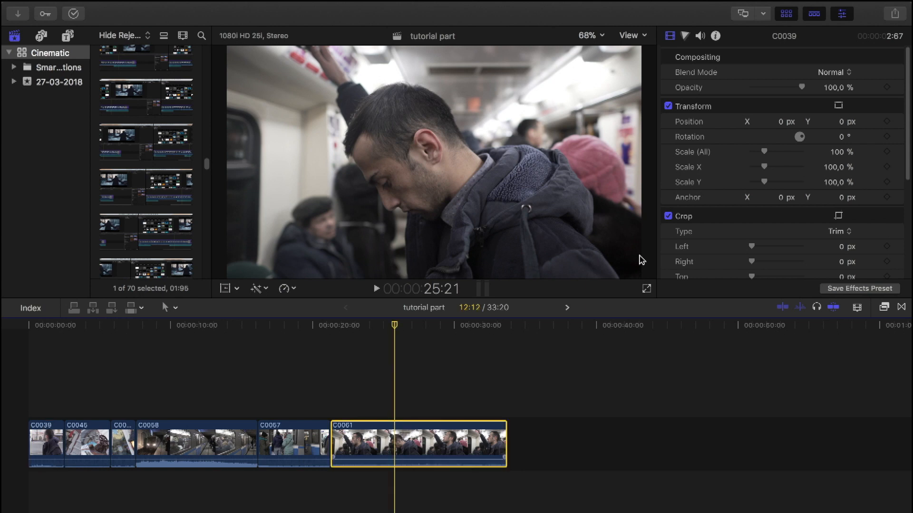
{"action": "left_click", "coordinate": [715, 36]}
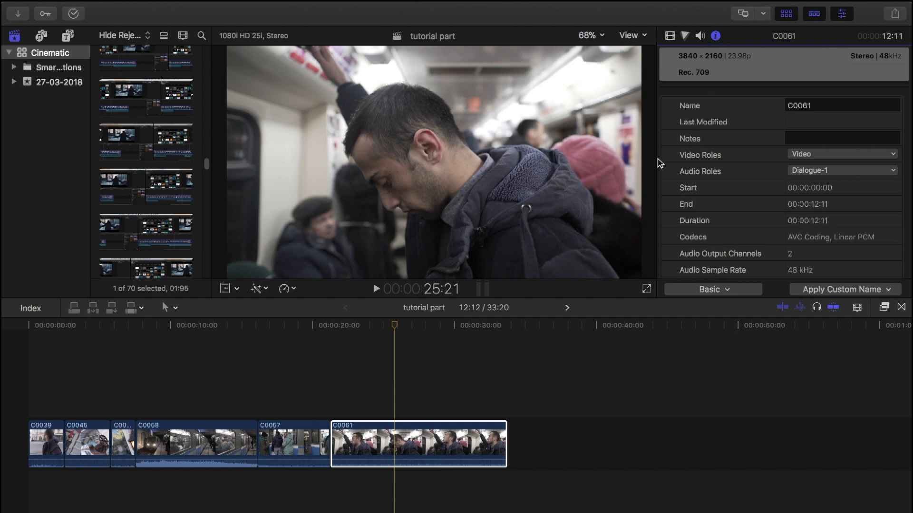
{"action": "left_click", "coordinate": [670, 36]}
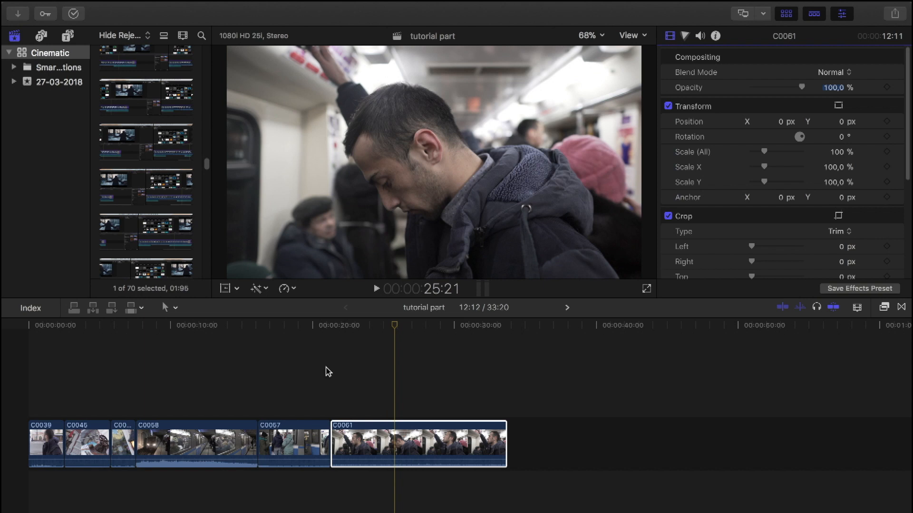
Slow the first clip, C0039, down to 50% speed.
{"action": "left_click", "coordinate": [42, 325]}
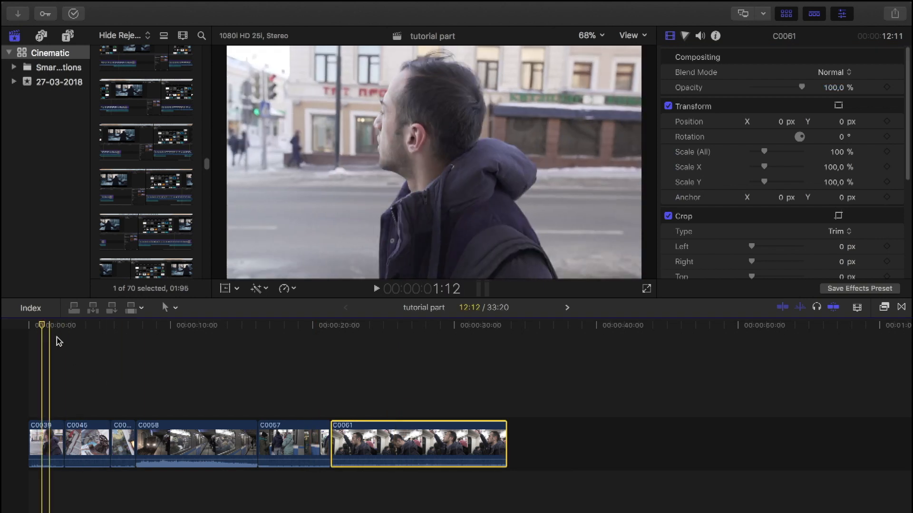
{"action": "left_click", "coordinate": [51, 437]}
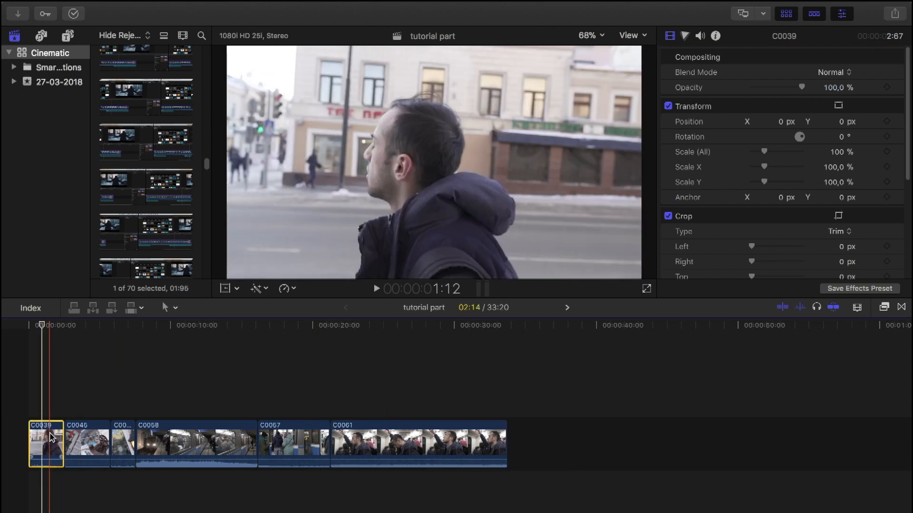
{"action": "left_click", "coordinate": [293, 290]}
{"action": "mouse_move", "coordinate": [292, 300]}
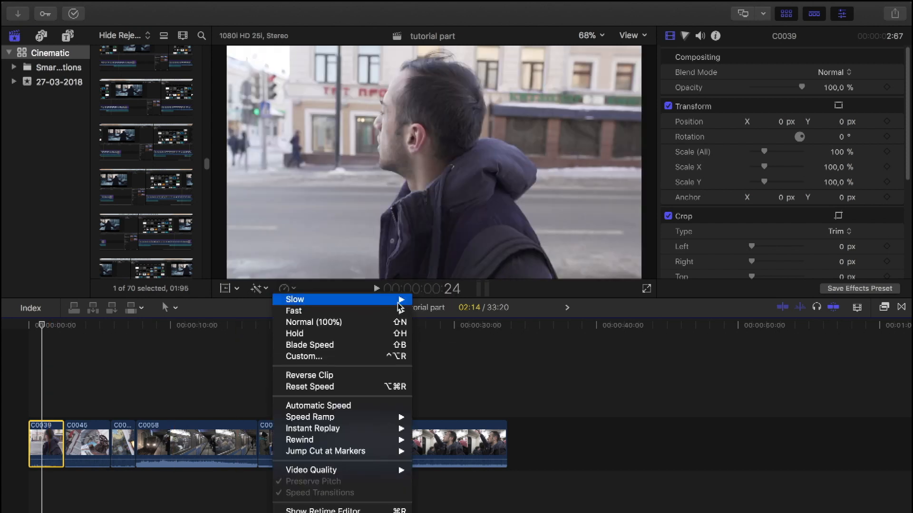
{"action": "left_click", "coordinate": [424, 300]}
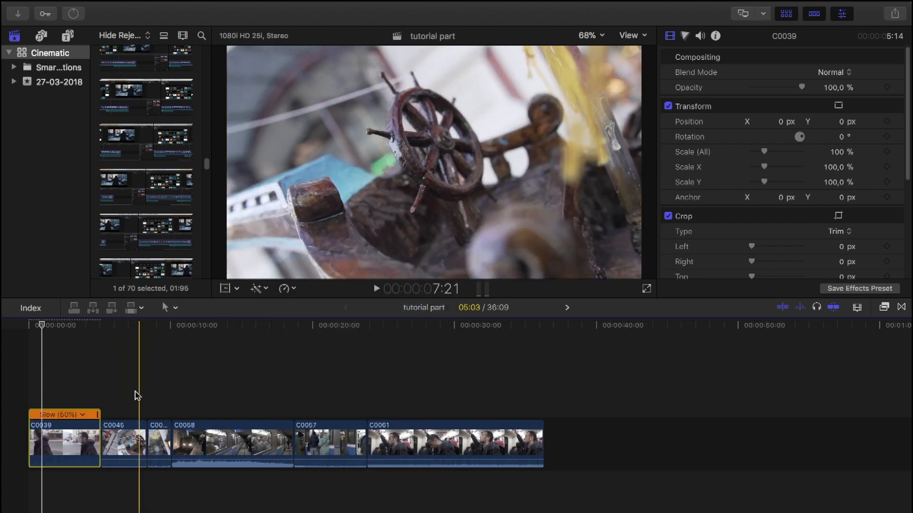
Inspect the resolution and frame rate of clip C0045 and skim through it to its end.
{"action": "left_click", "coordinate": [116, 370]}
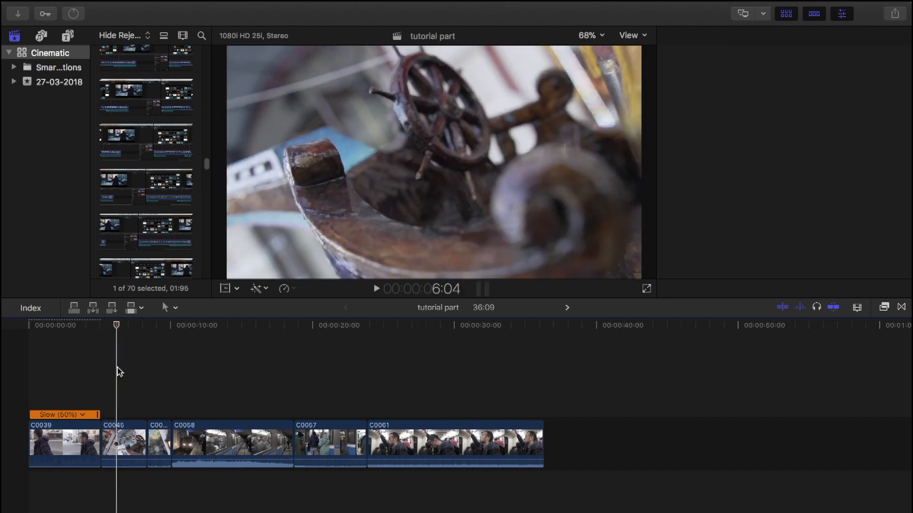
{"action": "left_click", "coordinate": [122, 432]}
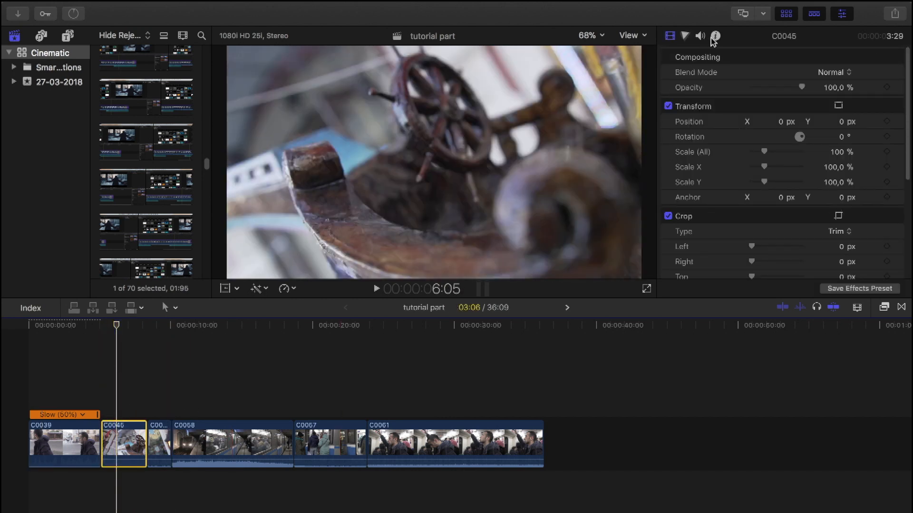
{"action": "left_click", "coordinate": [716, 36]}
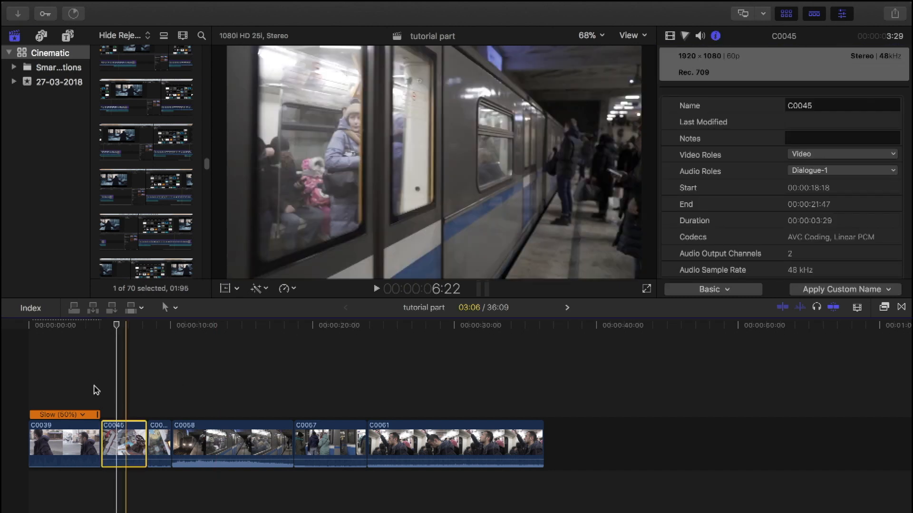
{"action": "left_click", "coordinate": [101, 328]}
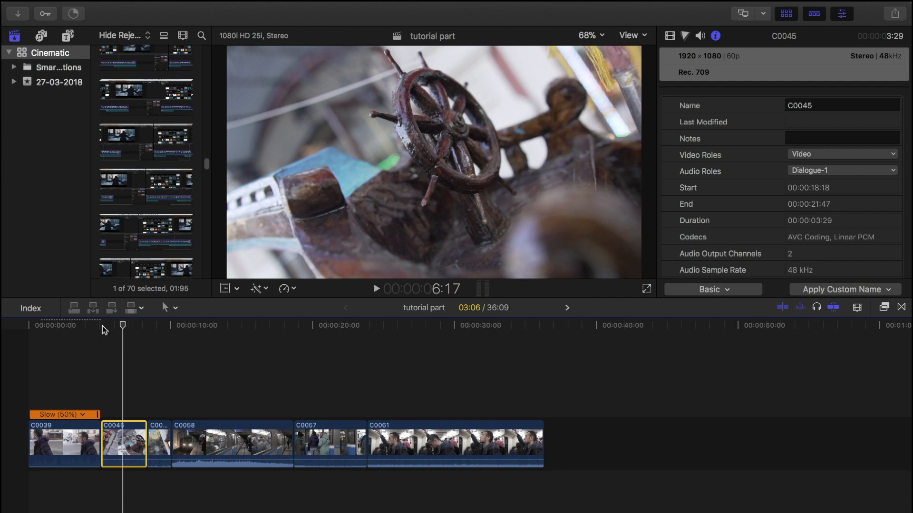
{"action": "left_click_drag", "start_coordinate": [123, 326], "coordinate": [145, 326]}
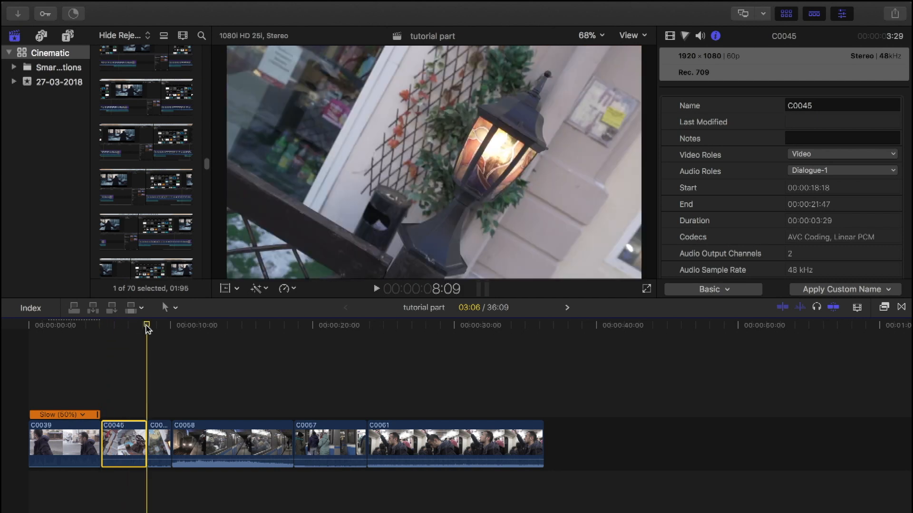
Play back the slowed clip C0039 to review its motion.
{"action": "key", "text": "space"}
{"action": "key", "text": "space"}
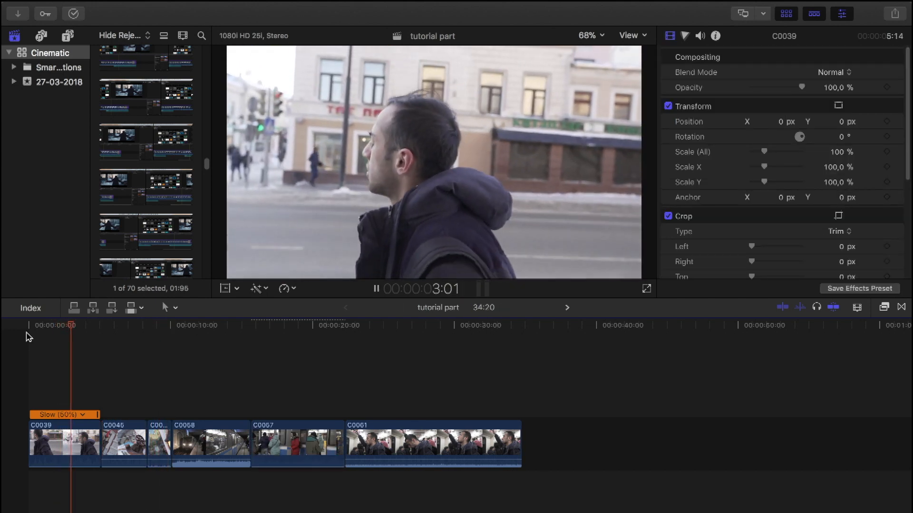
{"action": "key", "text": "space"}
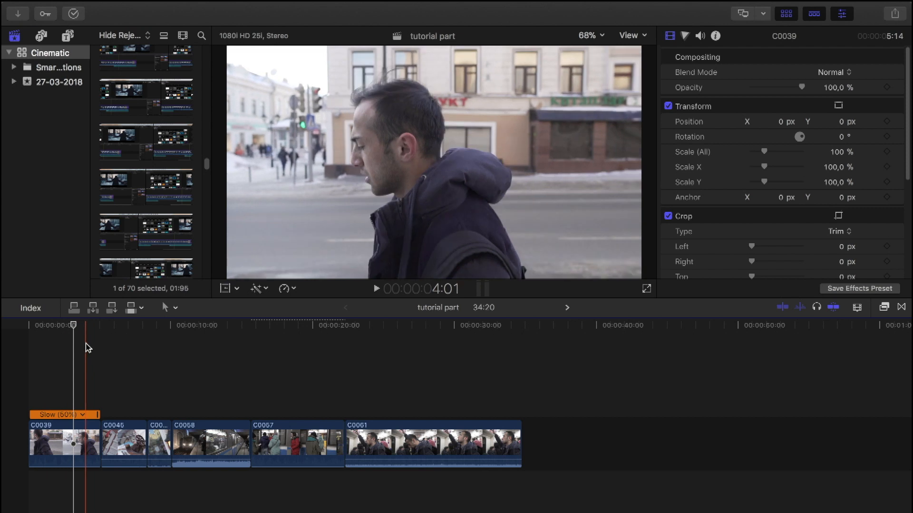
{"action": "key", "text": "l"}
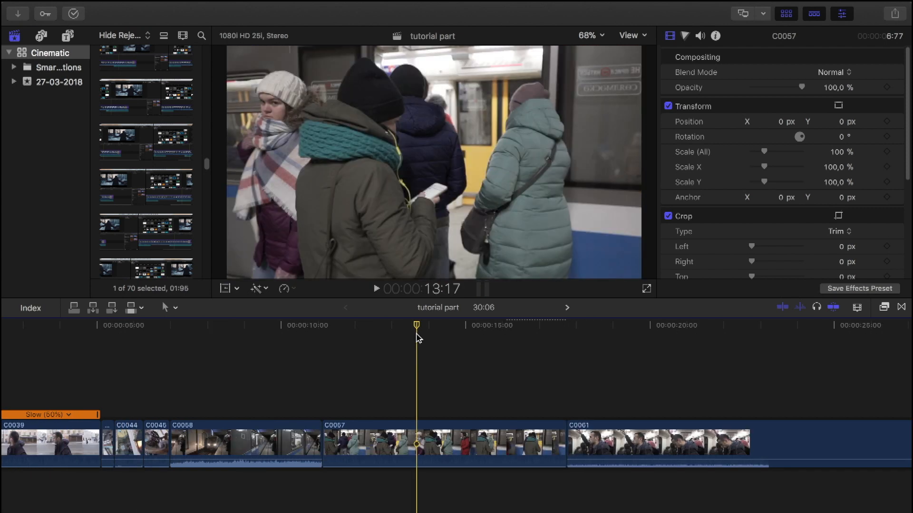
Split clip C0057 into three speed segments with Blade Speed at about 12:24 and 15:17.
{"action": "left_click_drag", "start_coordinate": [418, 328], "coordinate": [399, 334]}
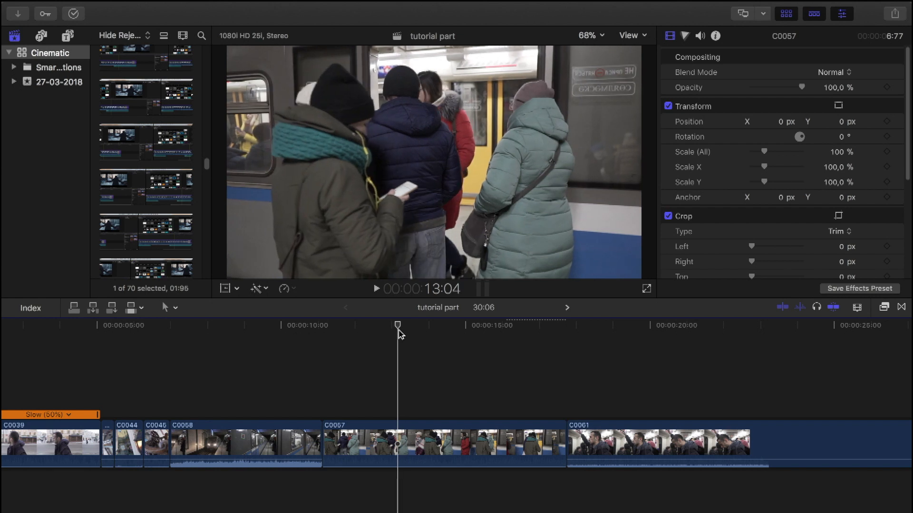
{"action": "left_click", "coordinate": [402, 420]}
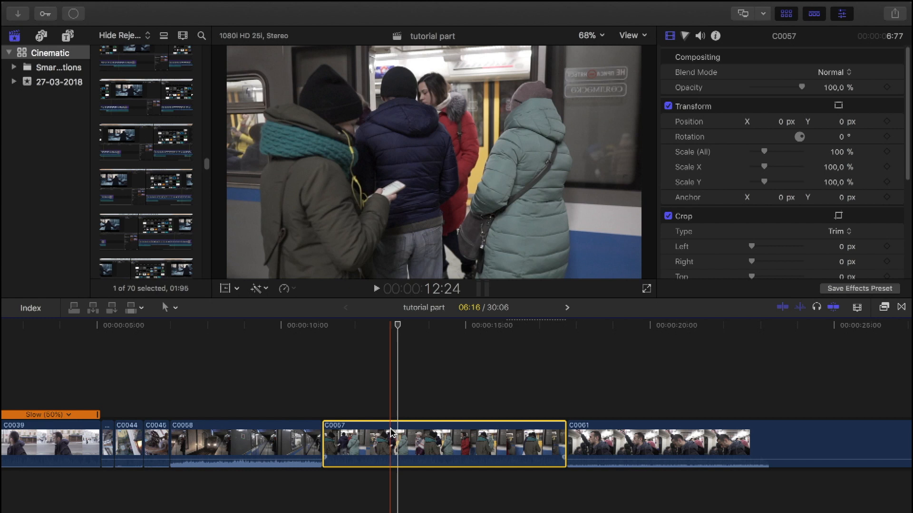
{"action": "key", "text": "shift+b"}
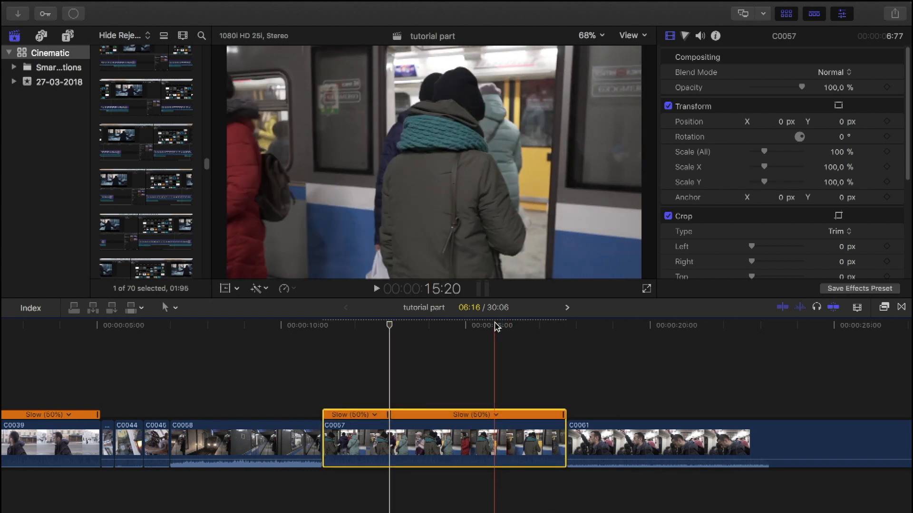
{"action": "left_click", "coordinate": [490, 326]}
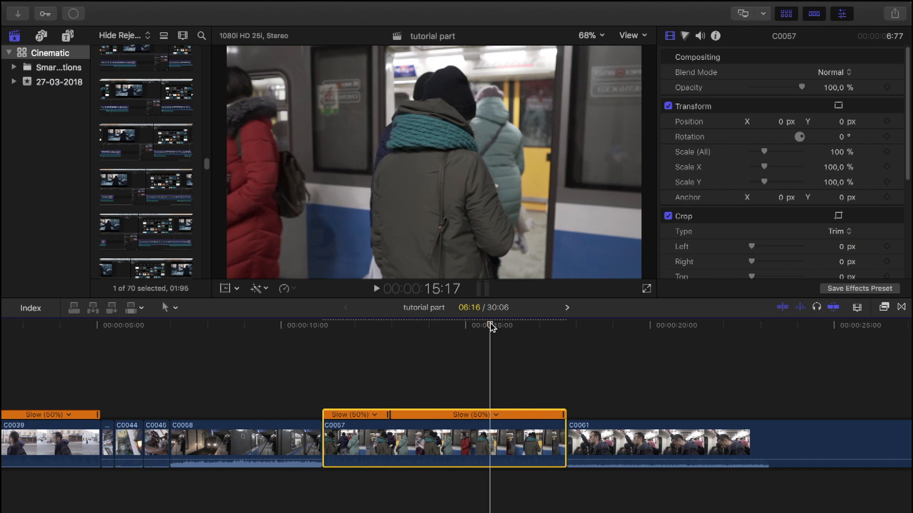
{"action": "key", "text": "shift+b"}
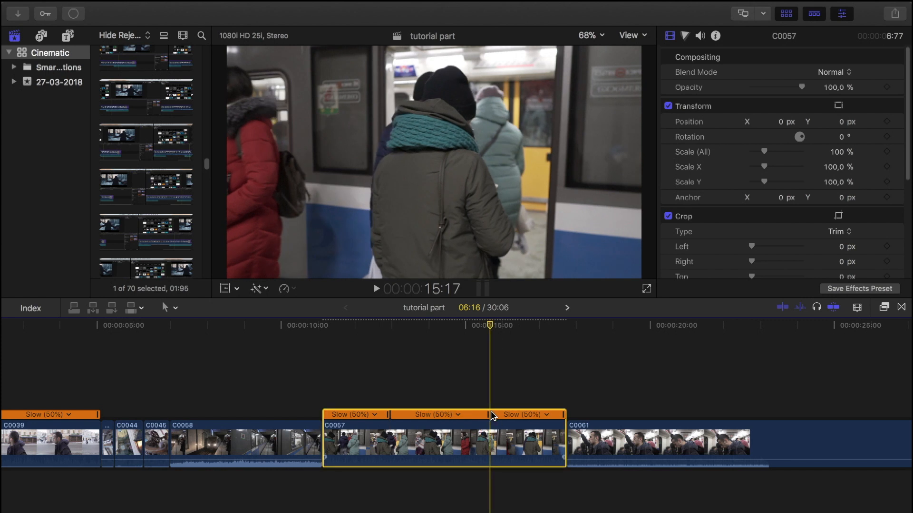
Speed up the middle segment of C0057 until the whole clip lasts about 05:03, and play the result.
{"action": "left_click_drag", "start_coordinate": [490, 416], "coordinate": [388, 424]}
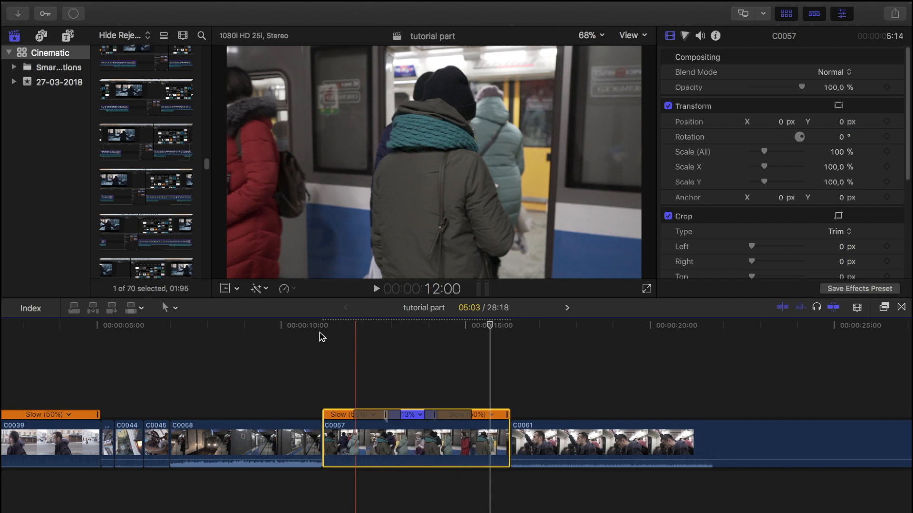
{"action": "left_click", "coordinate": [313, 327]}
{"action": "key", "text": "space"}
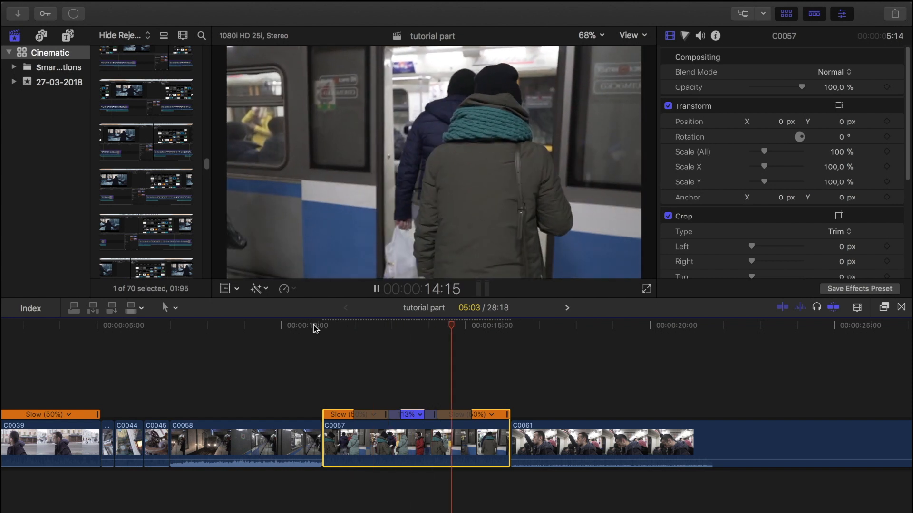
{"action": "key", "text": "space"}
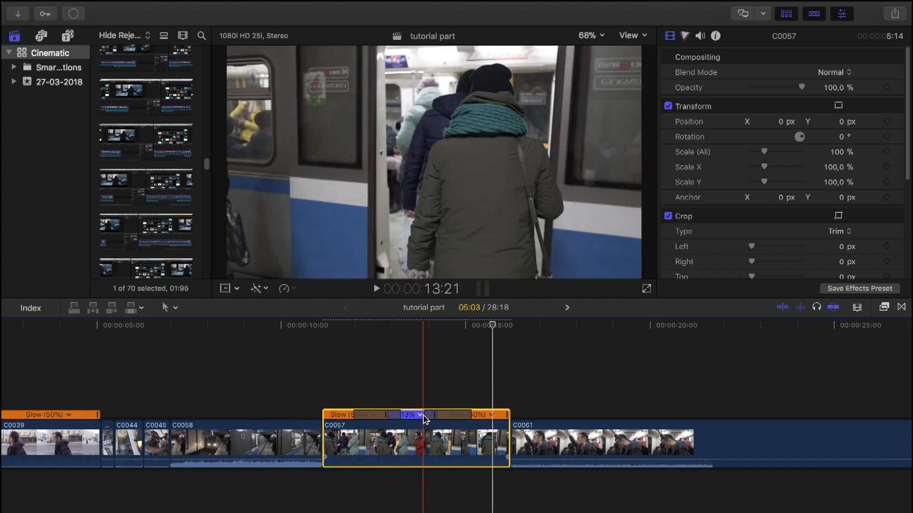
{"action": "left_click", "coordinate": [418, 415]}
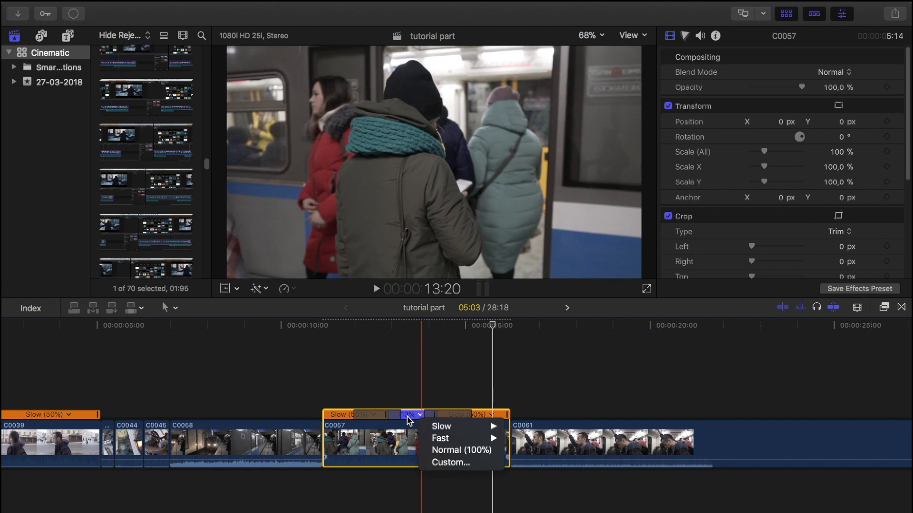
{"action": "left_click", "coordinate": [406, 417]}
{"action": "left_click", "coordinate": [420, 415]}
{"action": "left_click", "coordinate": [421, 415]}
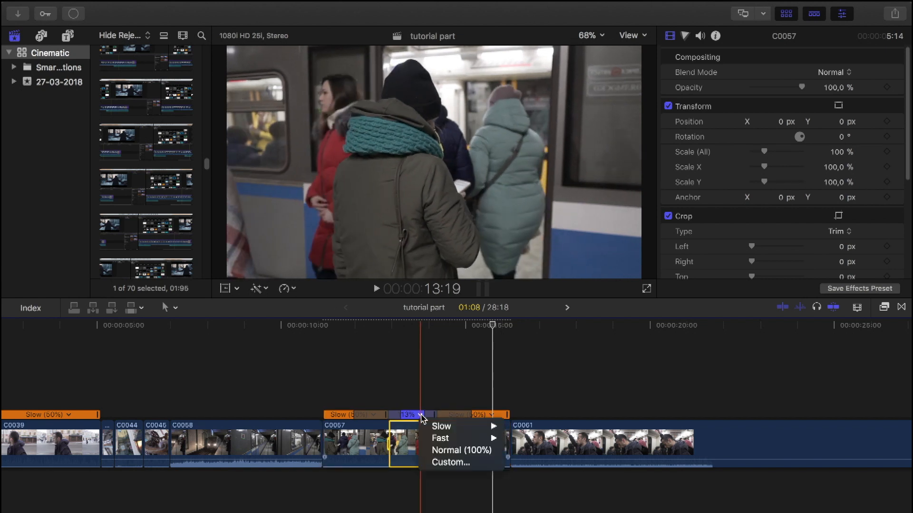
{"action": "left_click", "coordinate": [414, 419]}
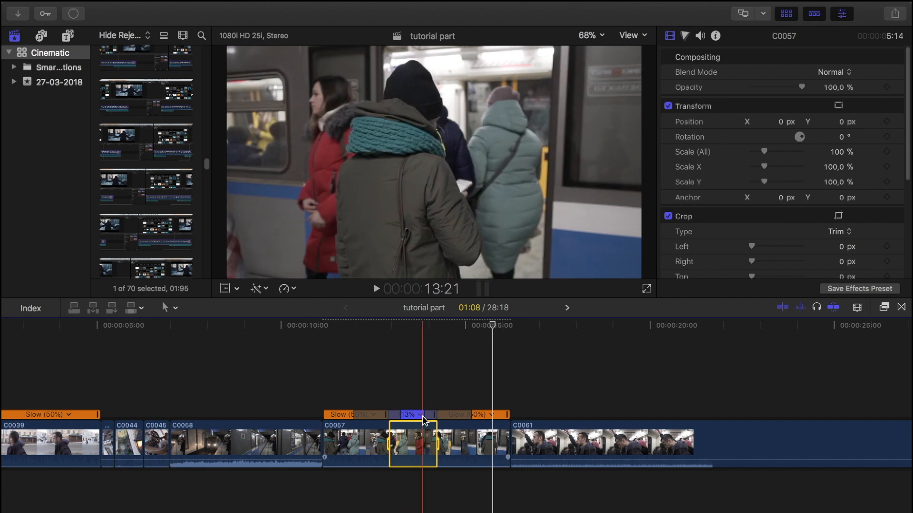
{"action": "left_click", "coordinate": [421, 416]}
Speed up the middle segment of C0057 further, shortening the clip to about 04:18, and return to the clip's beginning.
{"action": "left_click", "coordinate": [432, 415]}
{"action": "left_click_drag", "start_coordinate": [434, 415], "coordinate": [399, 416]}
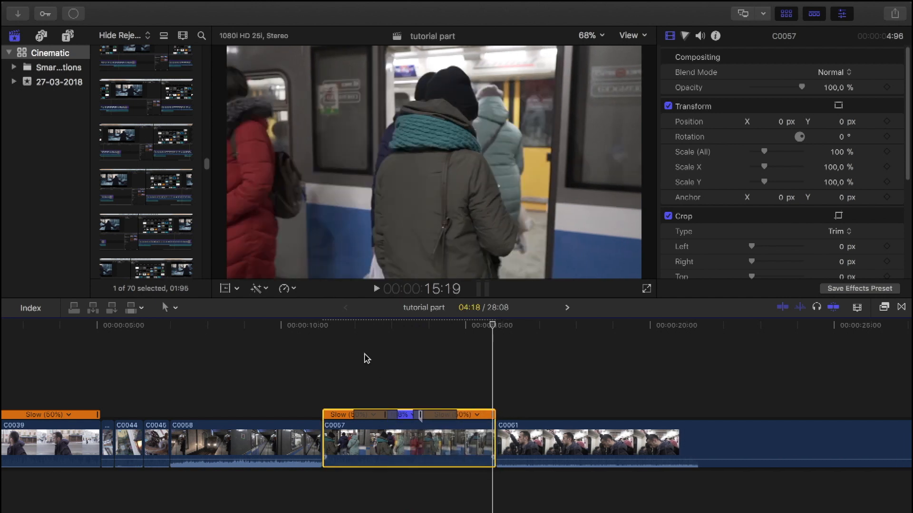
{"action": "left_click", "coordinate": [332, 327]}
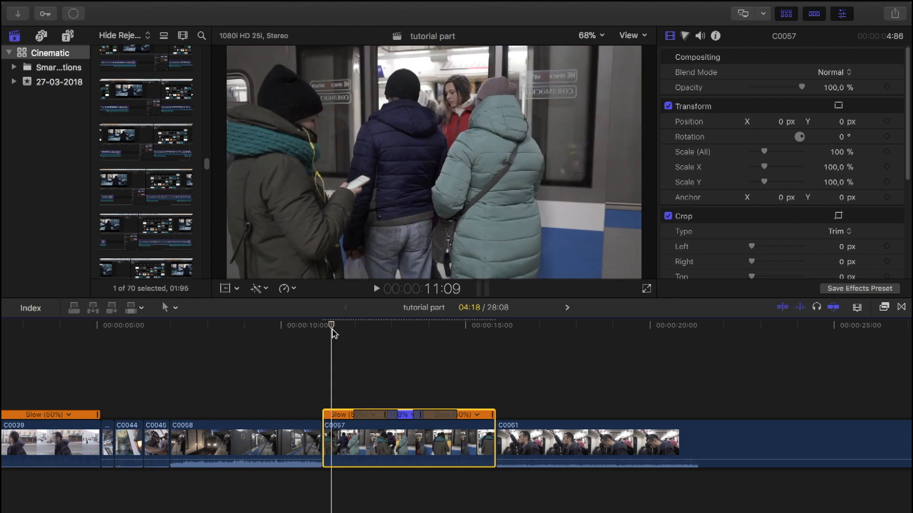
Play the speed-ramped clip C0057 and trim its end slightly, to about 15:15.
{"action": "key", "text": "space"}
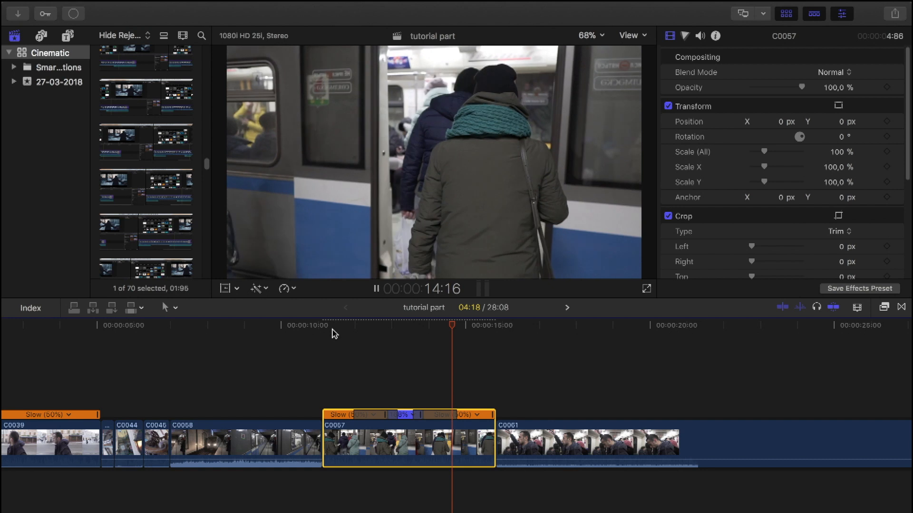
{"action": "key", "text": "space"}
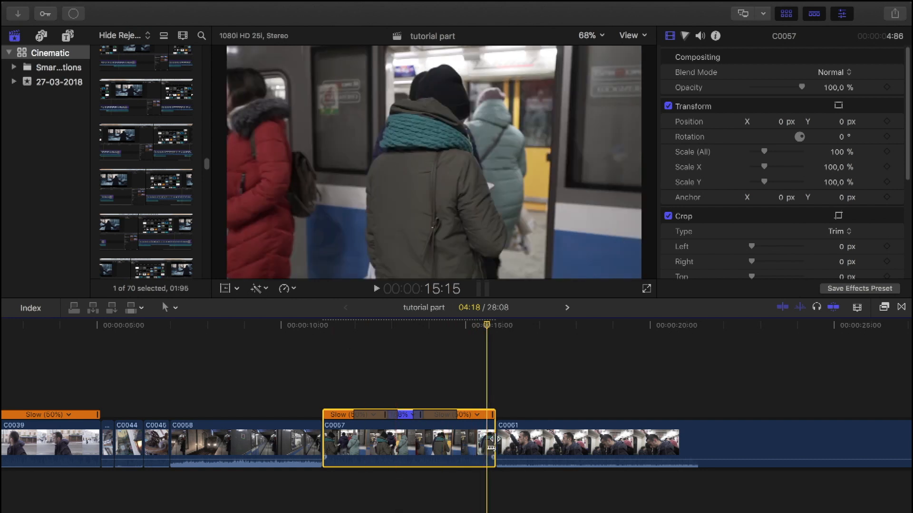
{"action": "left_click_drag", "start_coordinate": [490, 439], "coordinate": [486, 438]}
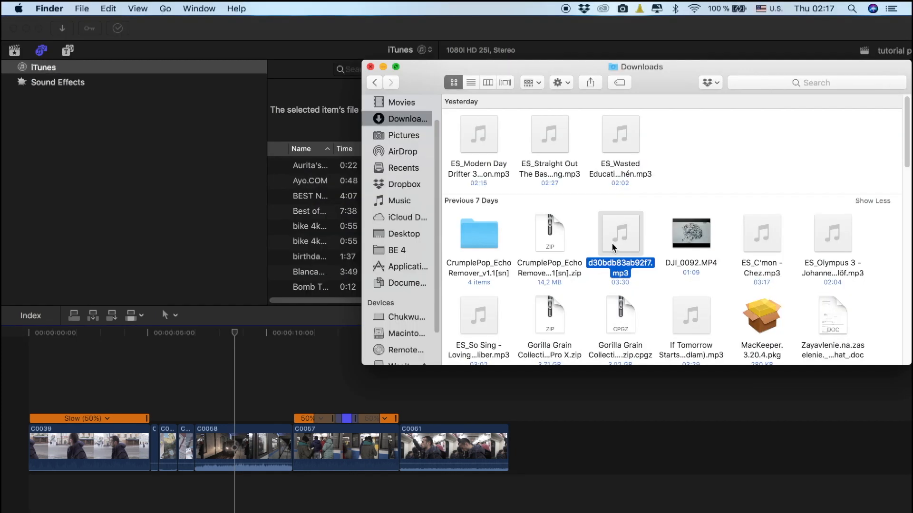
Add the music file d30bdb83ab92f7.mp3 from Downloads beneath the clips at the sequence start and minimise the Finder window.
{"action": "left_click_drag", "start_coordinate": [613, 247], "coordinate": [25, 491]}
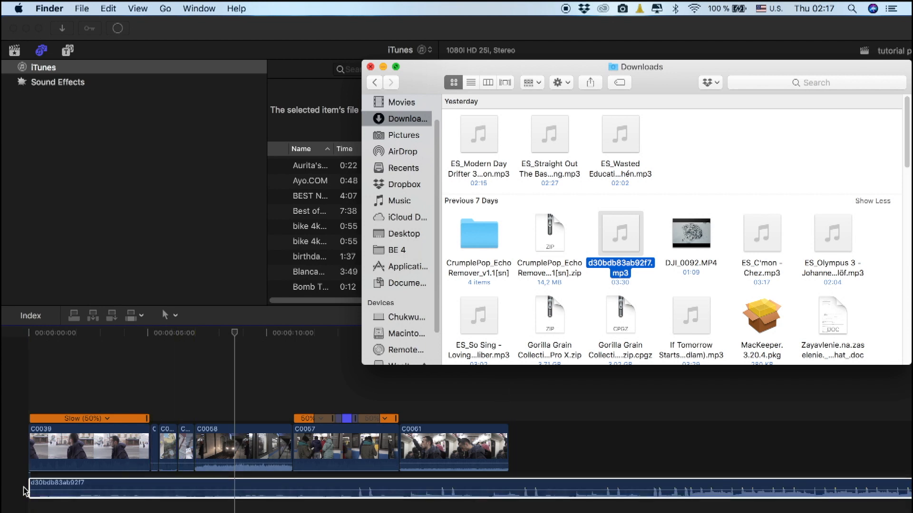
{"action": "left_click", "coordinate": [384, 67]}
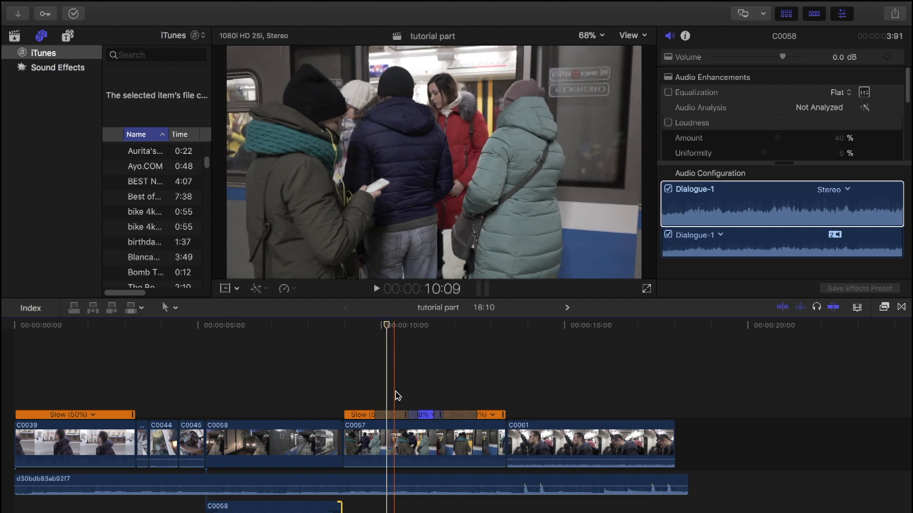
Add the Base Grade title as a layer above all clips, stretched over the full sequence to about 18:01.
{"action": "scroll", "coordinate": [394, 397], "scroll_direction": "left", "scroll_amount": 2}
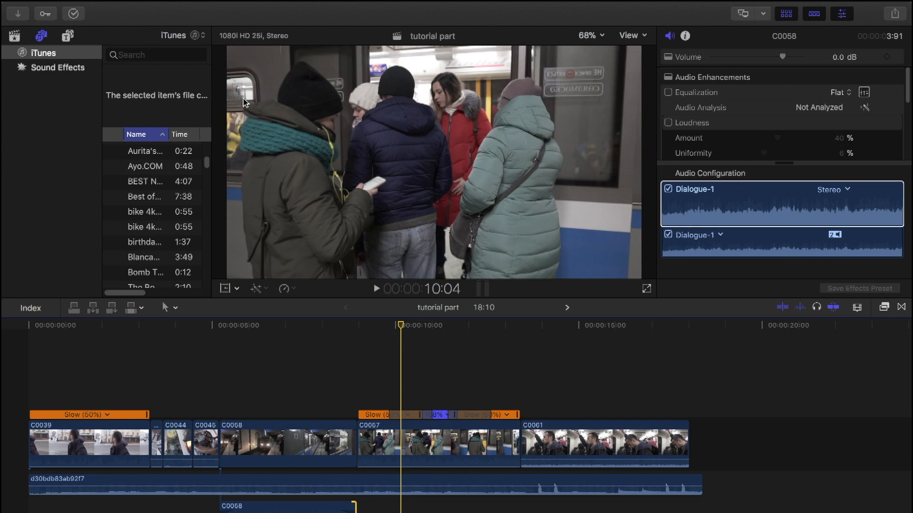
{"action": "left_click", "coordinate": [71, 37]}
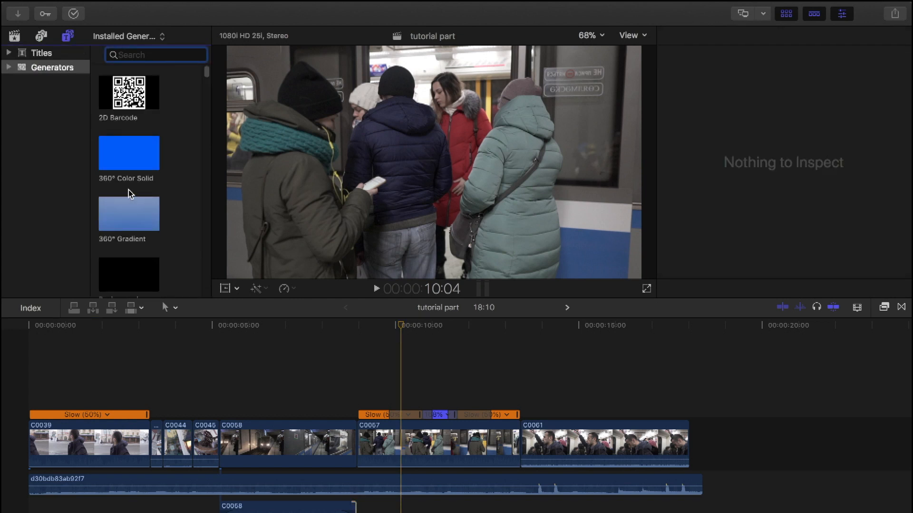
{"action": "left_click", "coordinate": [150, 144]}
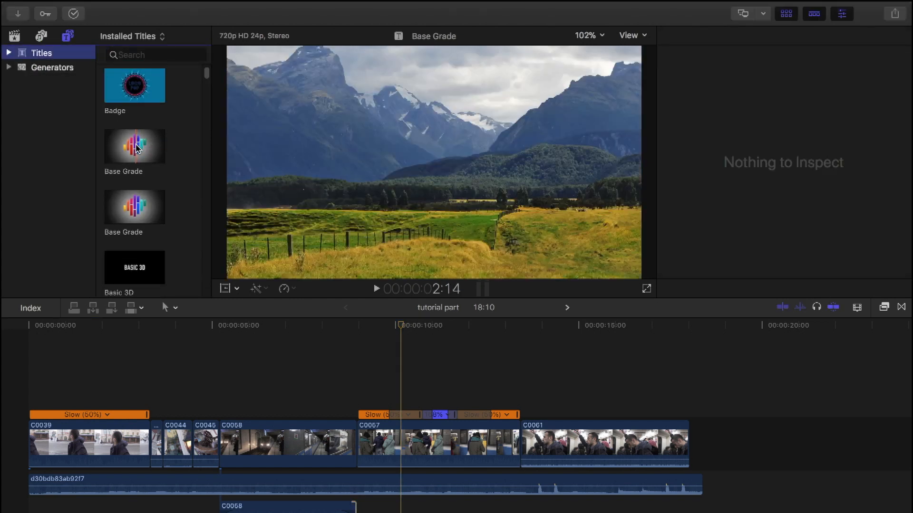
{"action": "left_click_drag", "start_coordinate": [137, 148], "coordinate": [685, 412]}
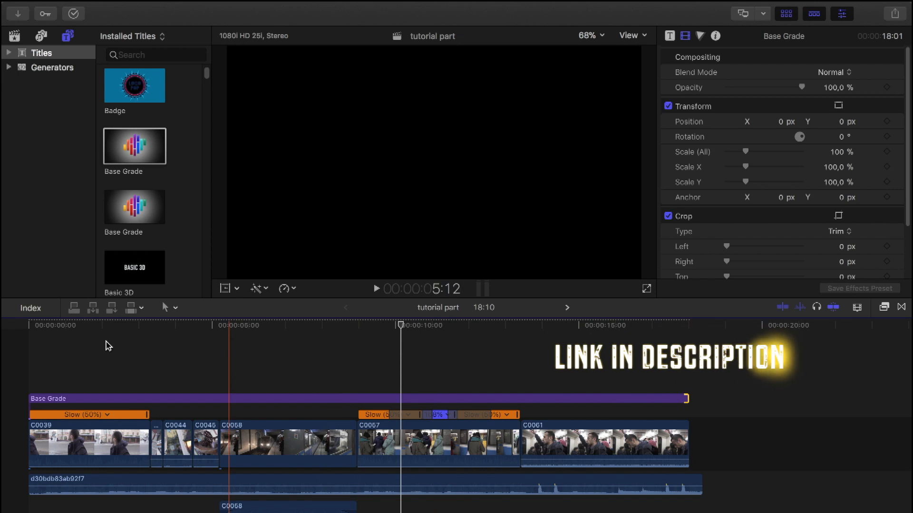
Select the Base Grade layer at about 2:16 and apply the ColorFinalePro effect to it.
{"action": "left_click", "coordinate": [127, 327]}
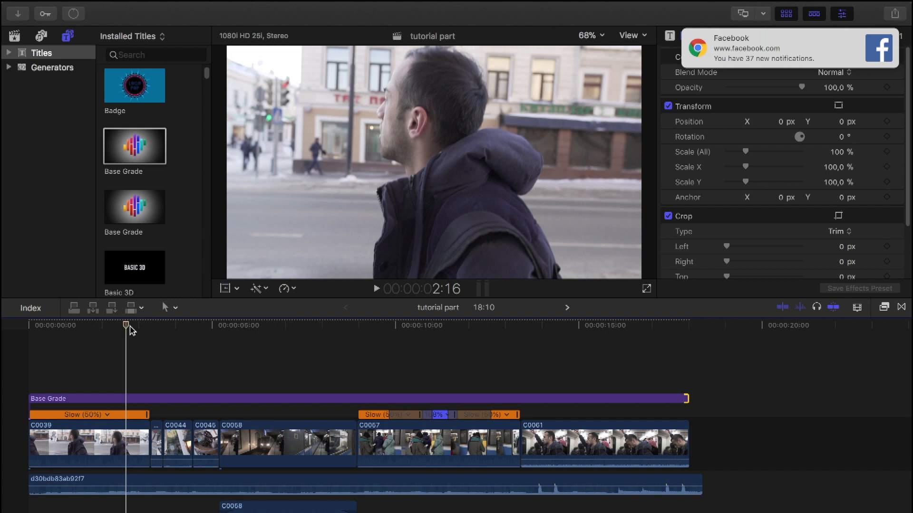
{"action": "left_click", "coordinate": [127, 399]}
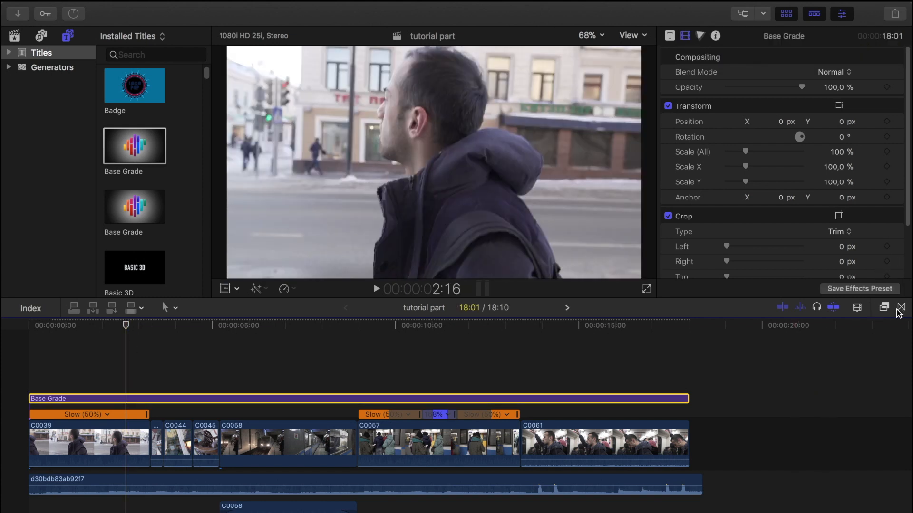
{"action": "left_click", "coordinate": [889, 310]}
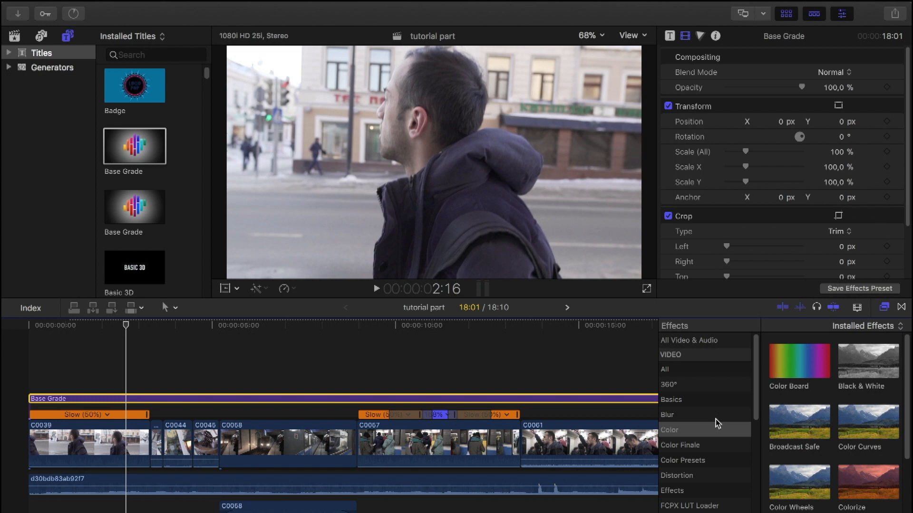
{"action": "left_click", "coordinate": [713, 447]}
{"action": "left_click", "coordinate": [861, 370]}
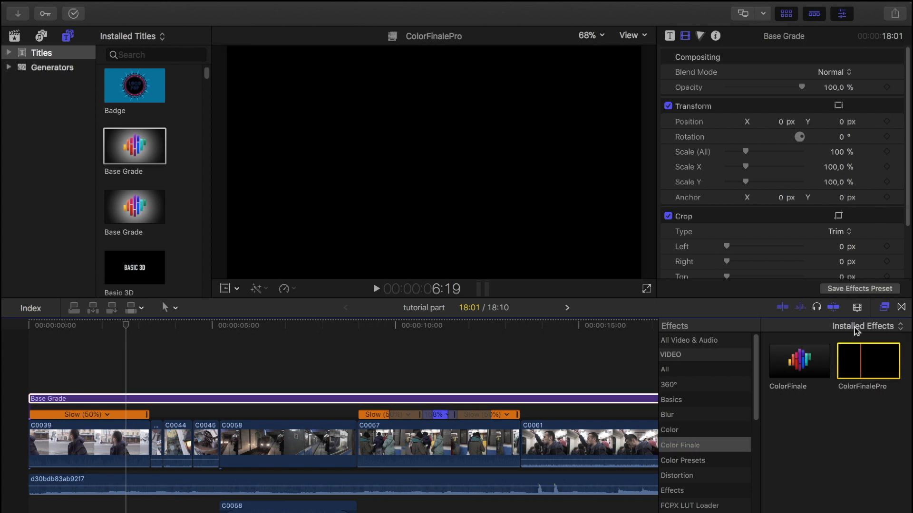
{"action": "double_click", "coordinate": [861, 369]}
Open the ColorFinalePro controls, move their window clear of the preview and add a LUT Utility layer.
{"action": "left_click", "coordinate": [771, 102]}
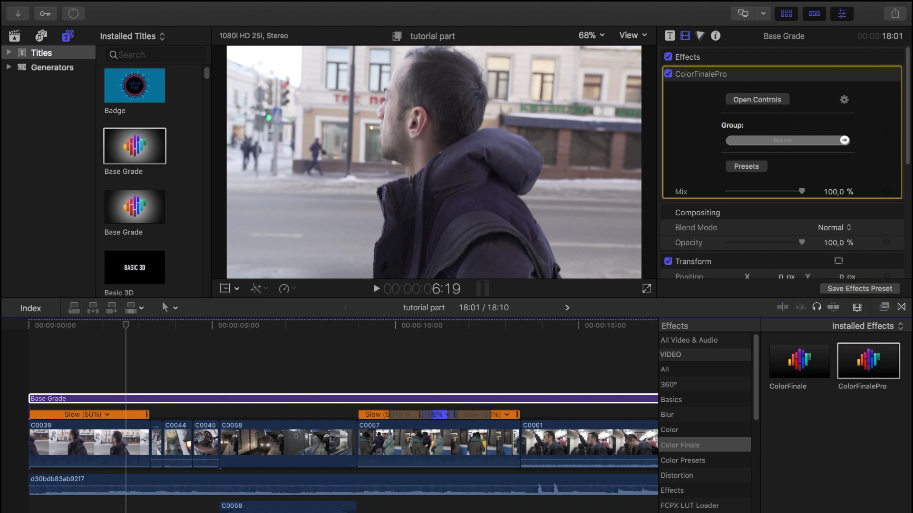
{"action": "left_click_drag", "start_coordinate": [383, 304], "coordinate": [449, 233]}
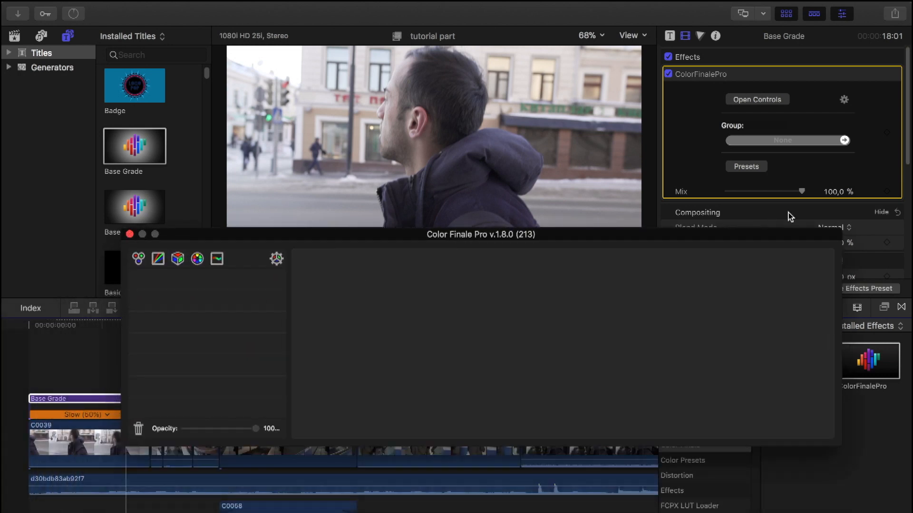
{"action": "left_click_drag", "start_coordinate": [831, 235], "coordinate": [827, 357]}
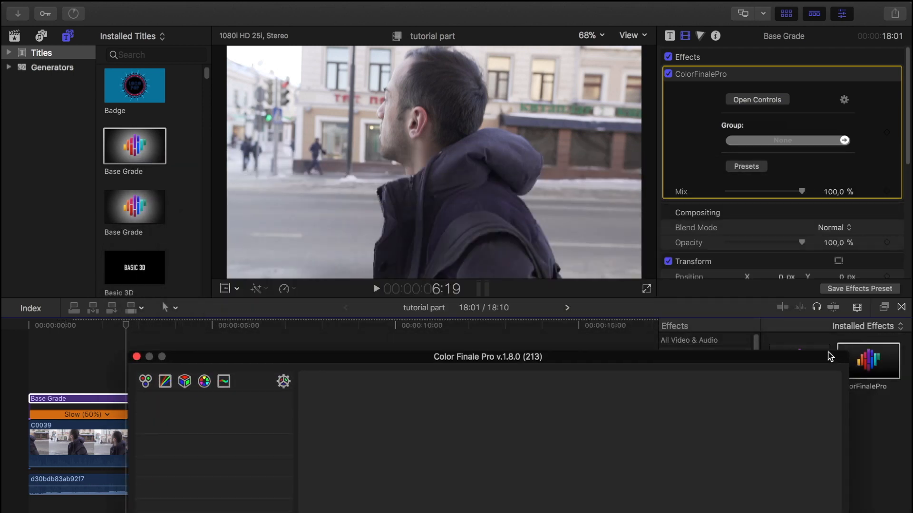
{"action": "left_click", "coordinate": [185, 382]}
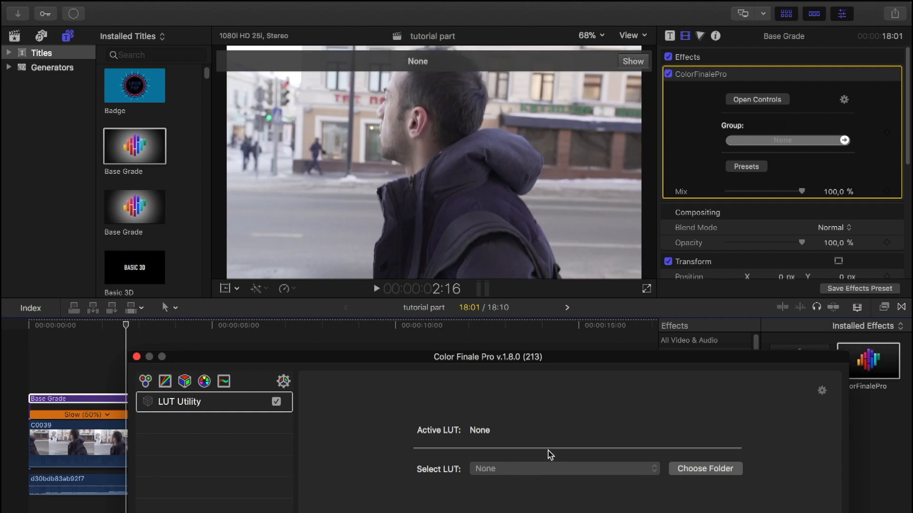
Load the Frames Pack (cube) LUT folder from Wealth Ex, inside Wealth cinema pack and its Wealth Pro LUT Pack.
{"action": "left_click", "coordinate": [691, 471]}
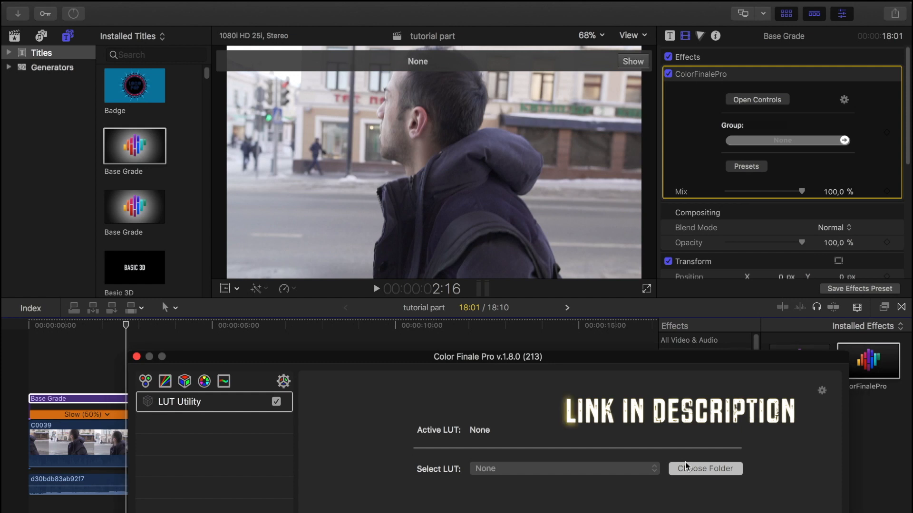
{"action": "scroll", "coordinate": [280, 249], "scroll_direction": "down", "scroll_amount": 5}
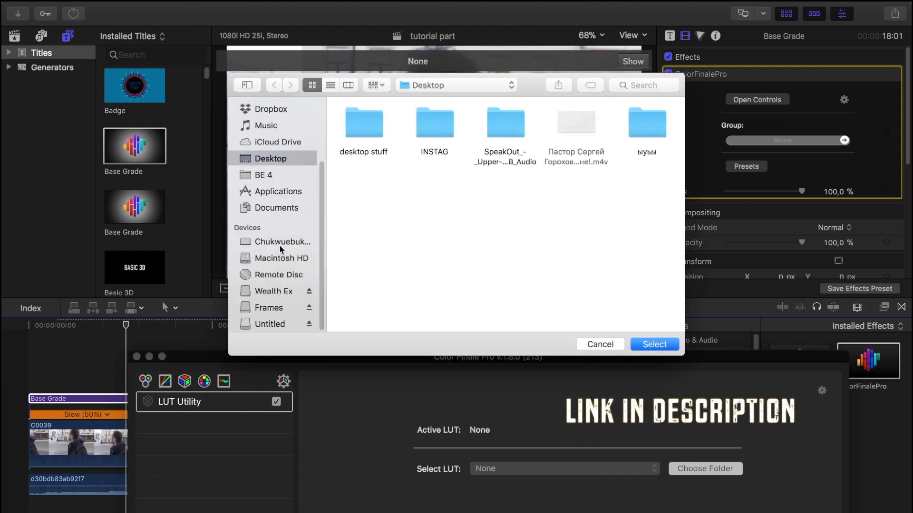
{"action": "left_click", "coordinate": [287, 290]}
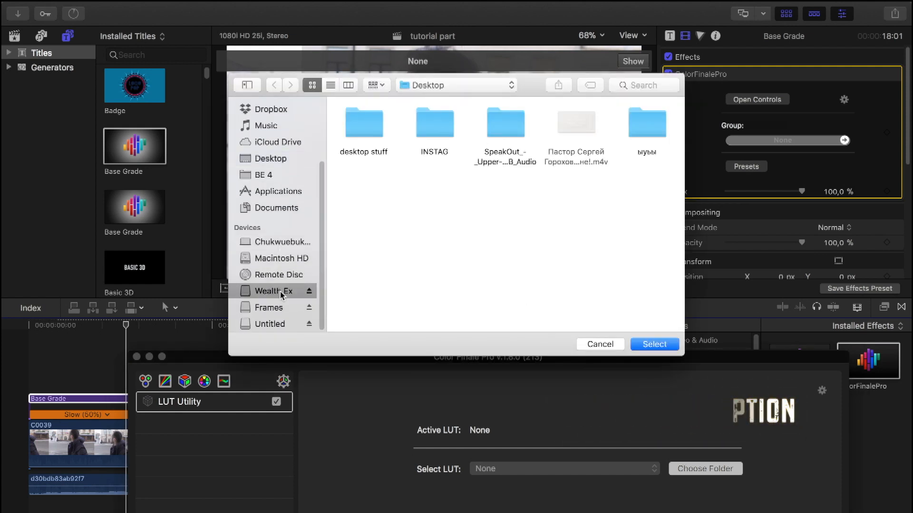
{"action": "scroll", "coordinate": [428, 240], "scroll_direction": "down", "scroll_amount": 10}
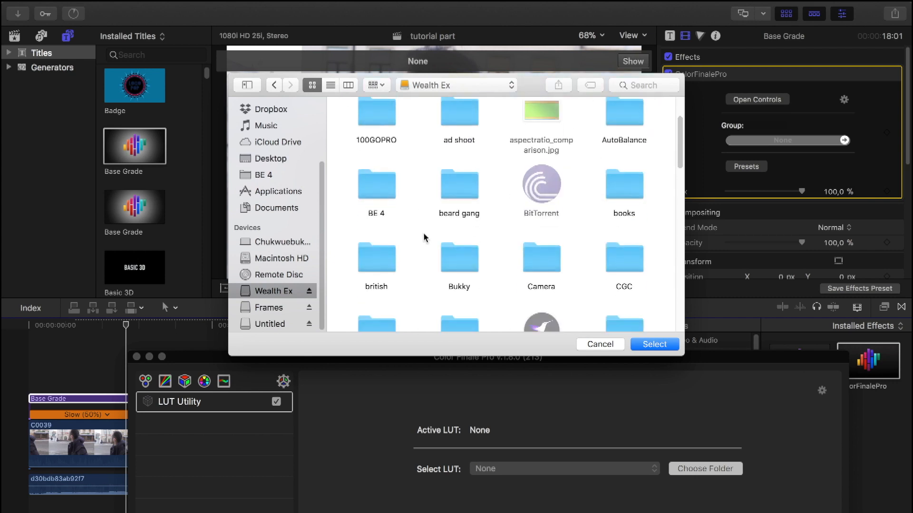
{"action": "scroll", "coordinate": [425, 235], "scroll_direction": "down", "scroll_amount": 15}
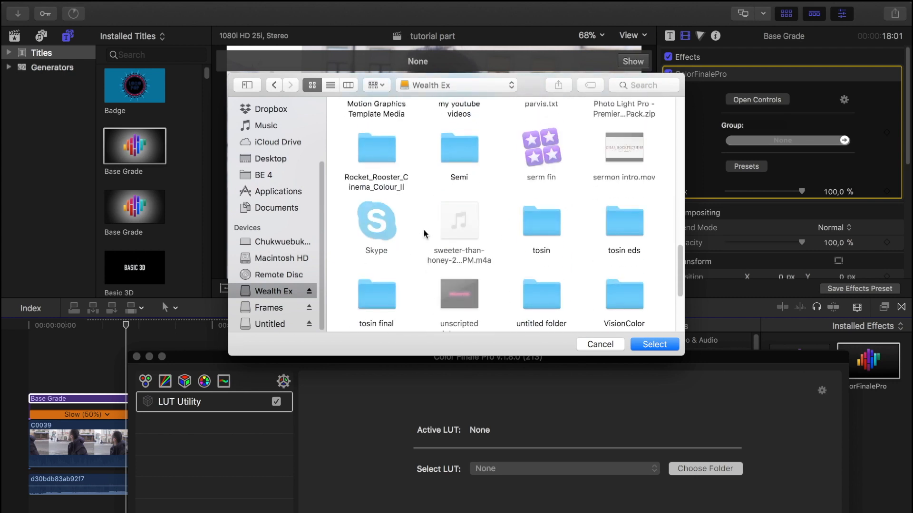
{"action": "scroll", "coordinate": [426, 234], "scroll_direction": "down", "scroll_amount": 1}
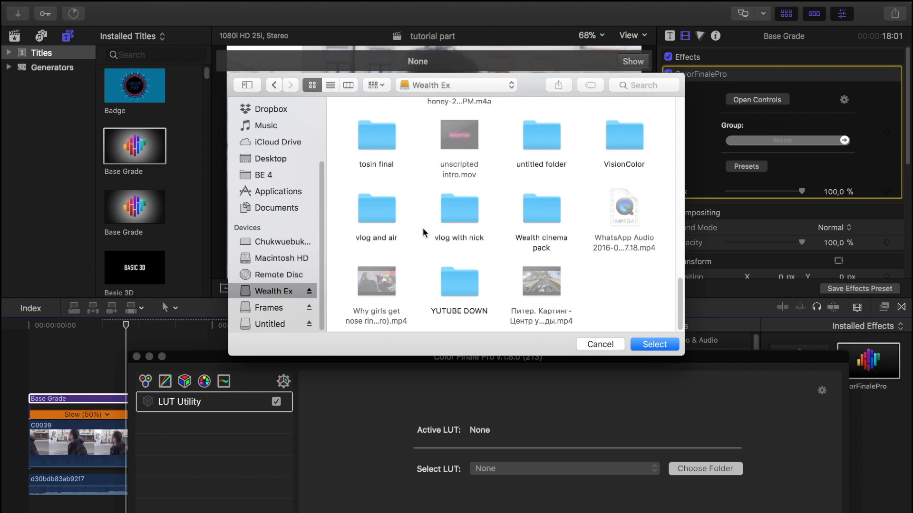
{"action": "double_click", "coordinate": [547, 225]}
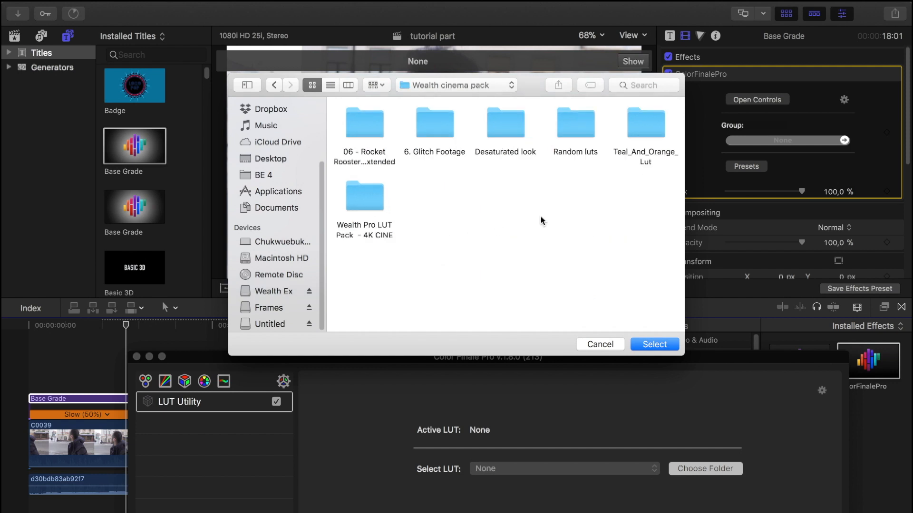
{"action": "double_click", "coordinate": [366, 204]}
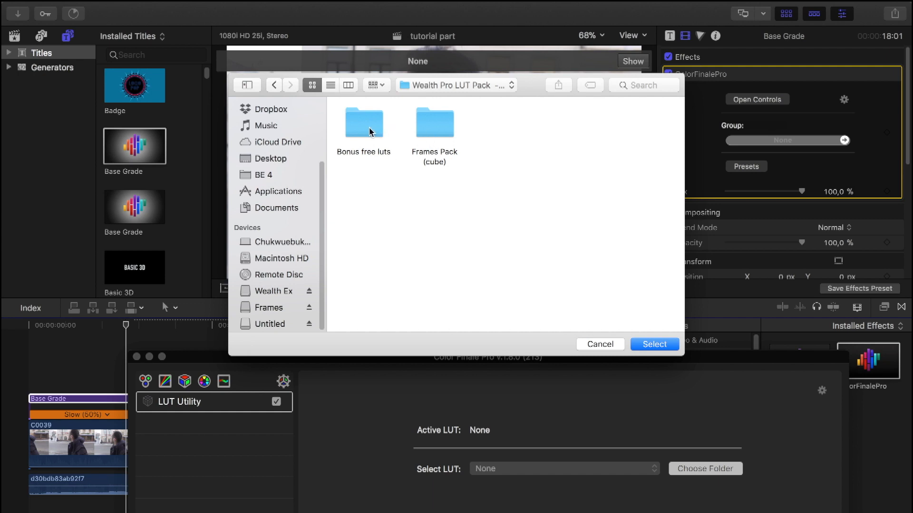
{"action": "double_click", "coordinate": [430, 138]}
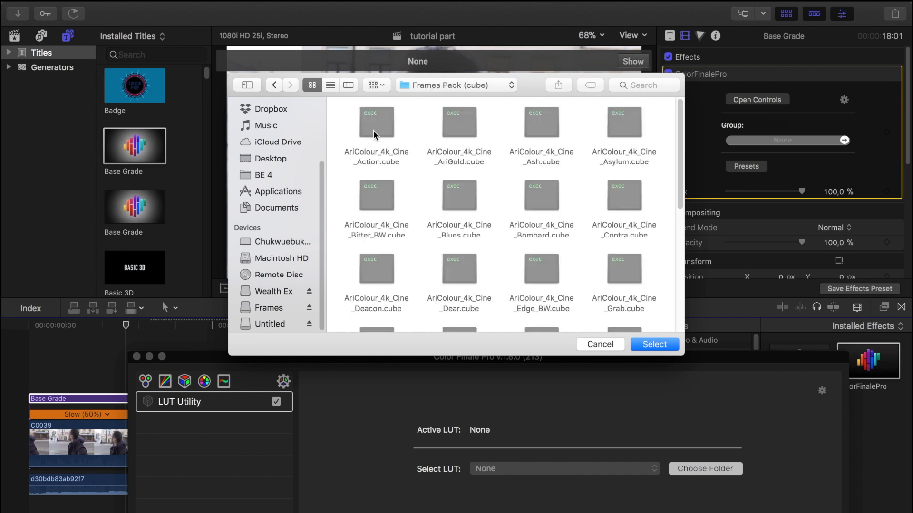
{"action": "left_click", "coordinate": [652, 343]}
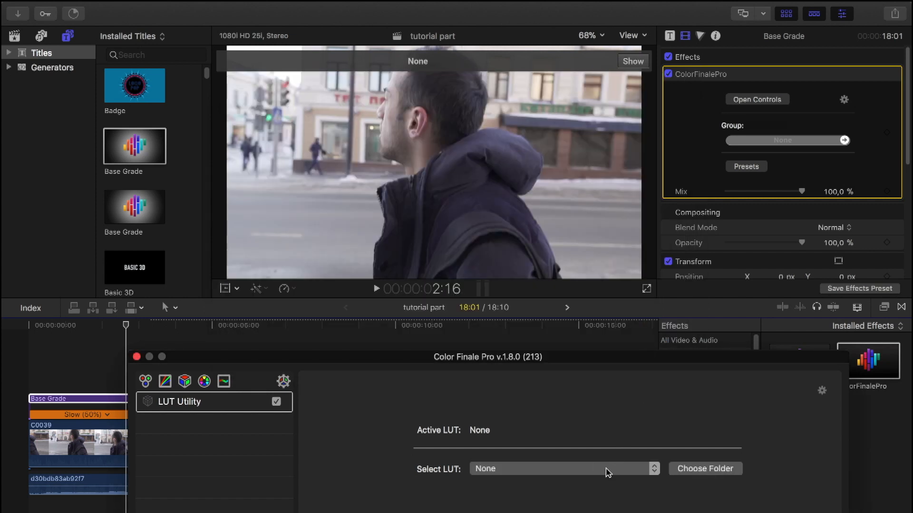
Apply the AriColour_4k_Cine_Action LUT to the grade layer and switch to the next LUT in the list.
{"action": "left_click", "coordinate": [608, 472]}
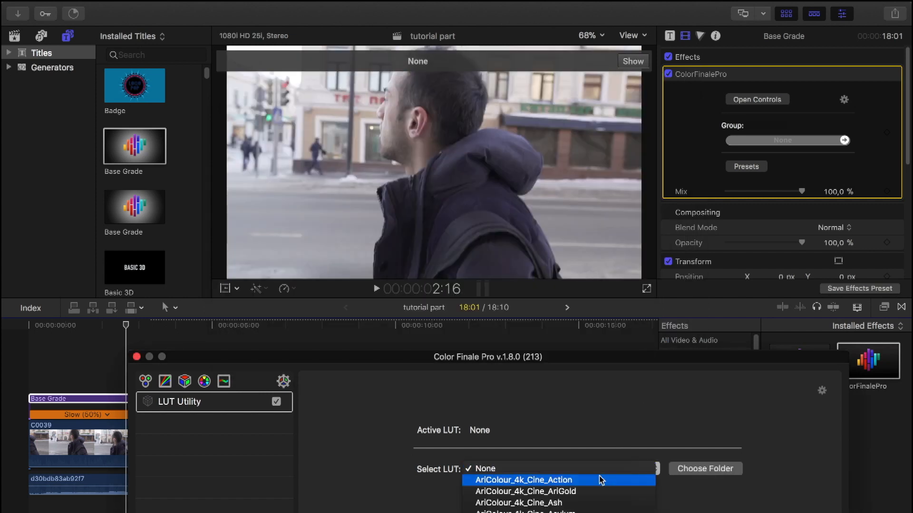
{"action": "left_click", "coordinate": [601, 481]}
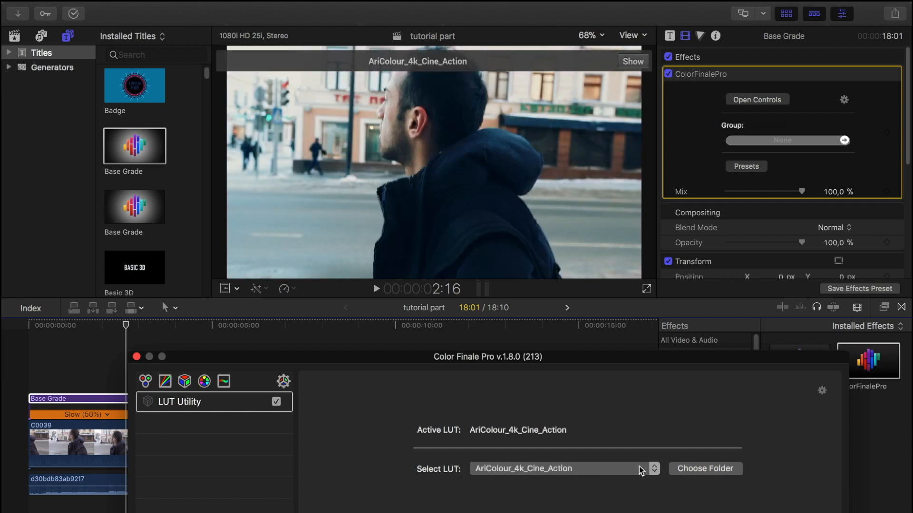
{"action": "left_click", "coordinate": [639, 470]}
{"action": "left_click", "coordinate": [631, 479]}
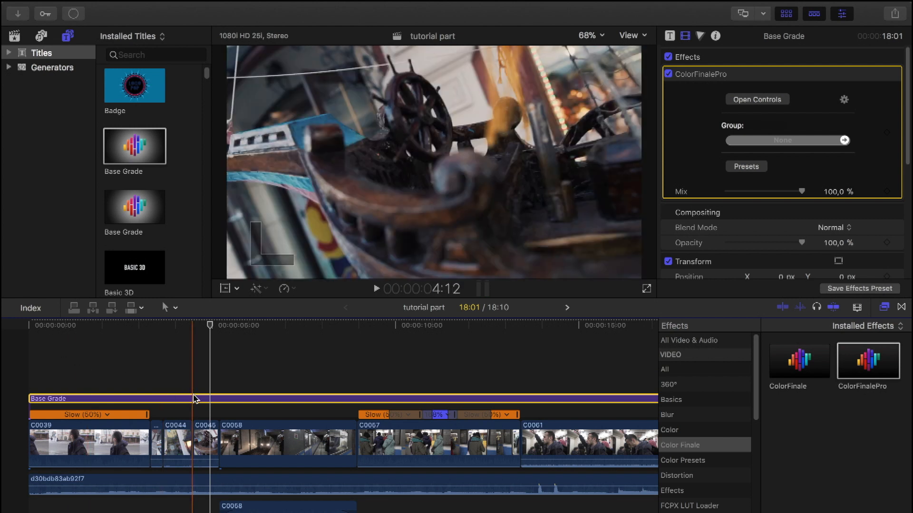
Switch the Base Grade layer off and on repeatedly to compare the footage with and without the grade.
{"action": "key", "text": "v"}
{"action": "key", "text": "v"}
{"action": "key", "text": "v"}
{"action": "key", "text": "v"}
Select the Base Grade layer at about 5:16 over clip C0058 and add a Color Curves correction to it.
{"action": "left_click", "coordinate": [234, 400]}
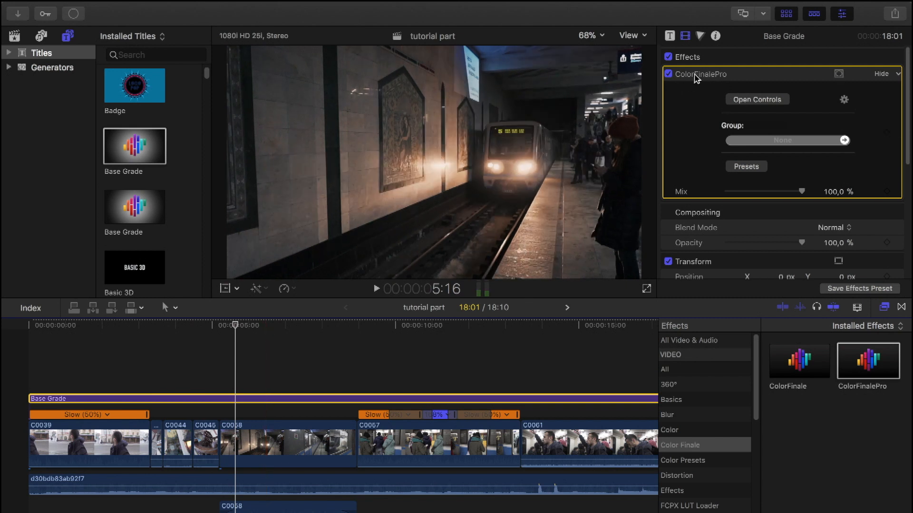
{"action": "left_click", "coordinate": [700, 37]}
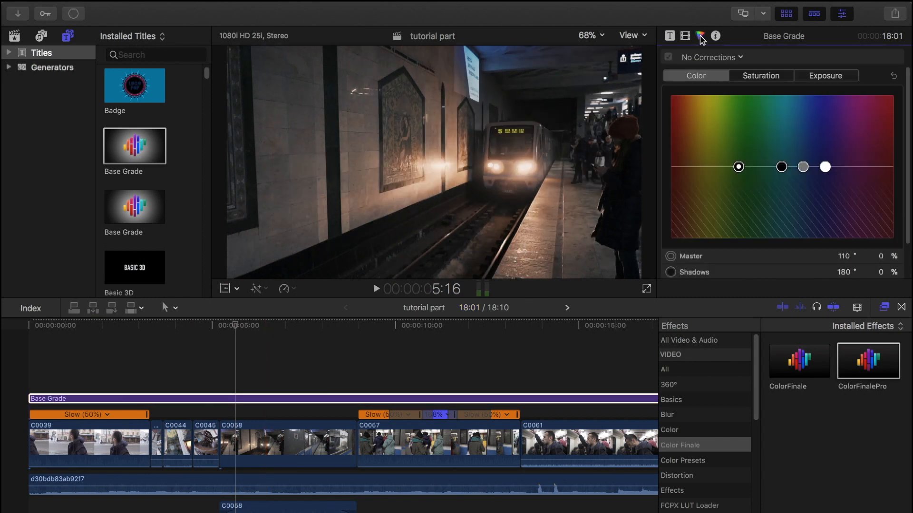
{"action": "left_click", "coordinate": [729, 57]}
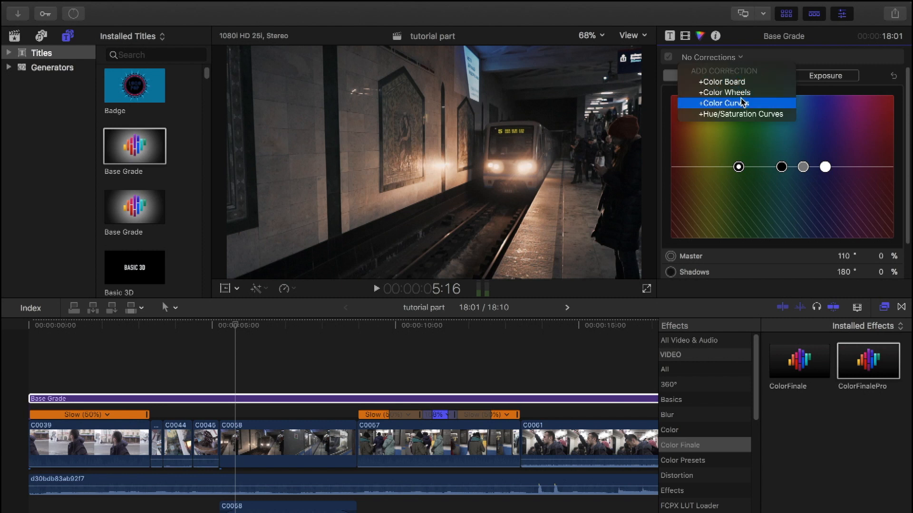
{"action": "left_click", "coordinate": [744, 103]}
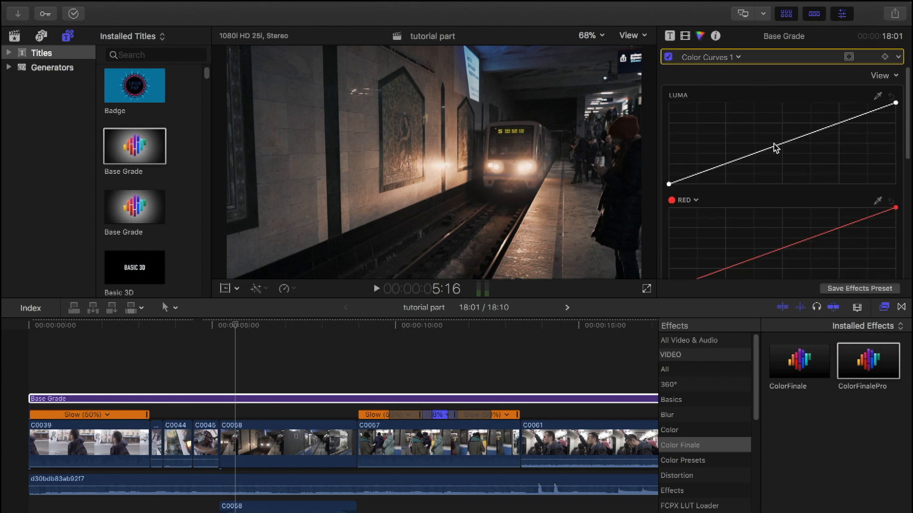
Shape the Base Grade's Luma curve into a gentle S with a midtone anchor, raised highlights, lowered shadows, lifted blacks and a reduced white point.
{"action": "left_click", "coordinate": [783, 143]}
{"action": "left_click_drag", "start_coordinate": [840, 125], "coordinate": [837, 119]}
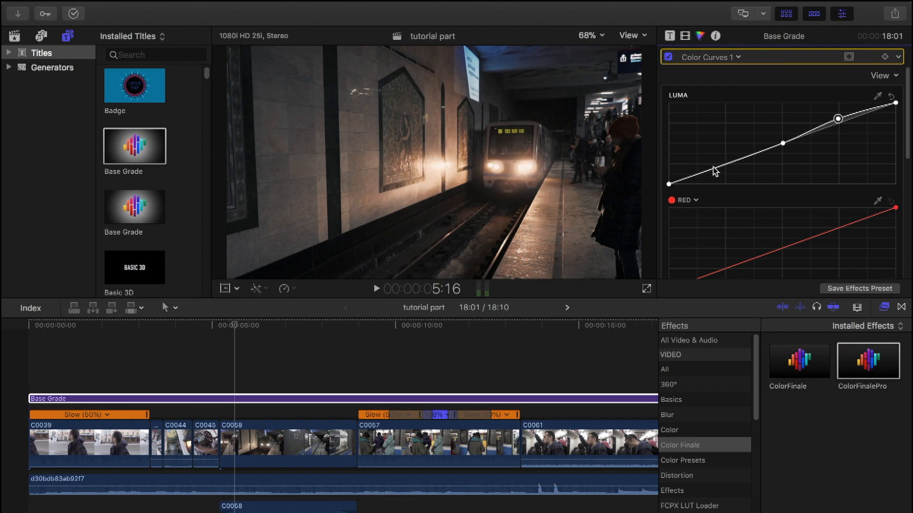
{"action": "left_click_drag", "start_coordinate": [728, 163], "coordinate": [730, 170]}
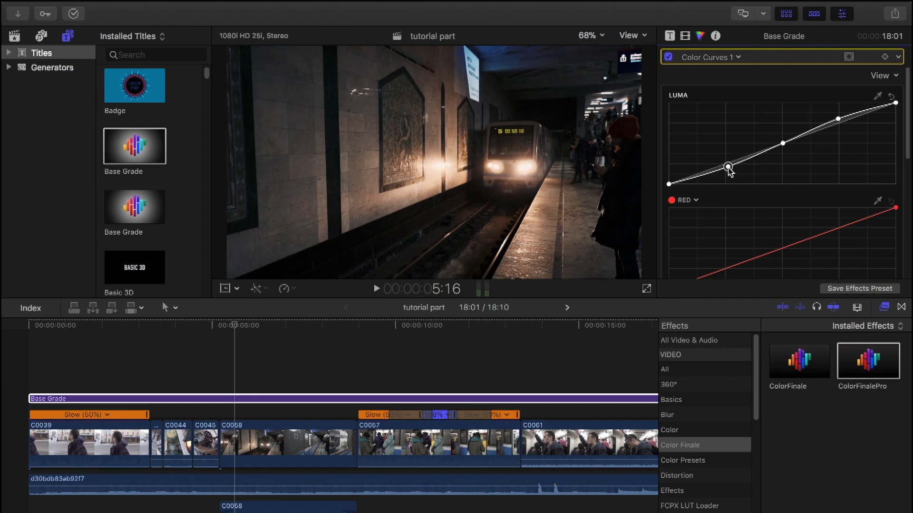
{"action": "left_click_drag", "start_coordinate": [668, 185], "coordinate": [666, 183]}
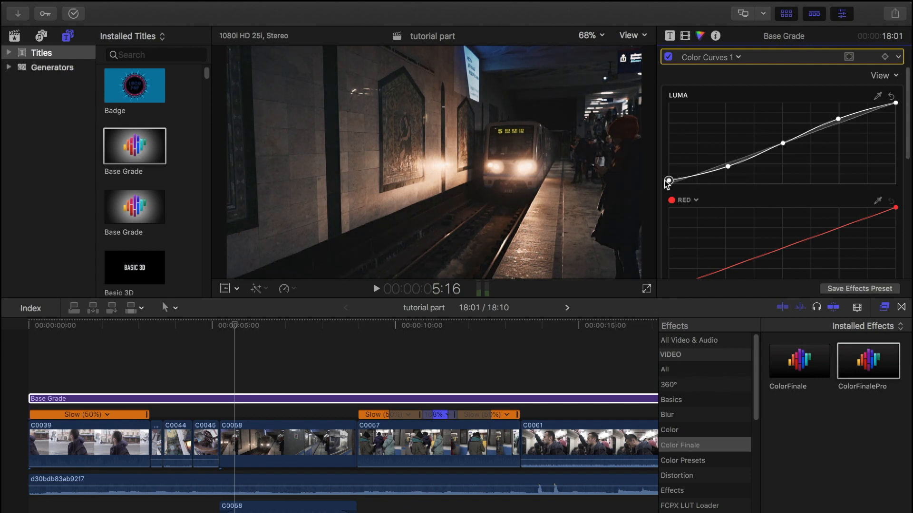
{"action": "left_click_drag", "start_coordinate": [896, 103], "coordinate": [898, 108]}
{"action": "left_click", "coordinate": [738, 58]}
{"action": "left_click", "coordinate": [679, 48]}
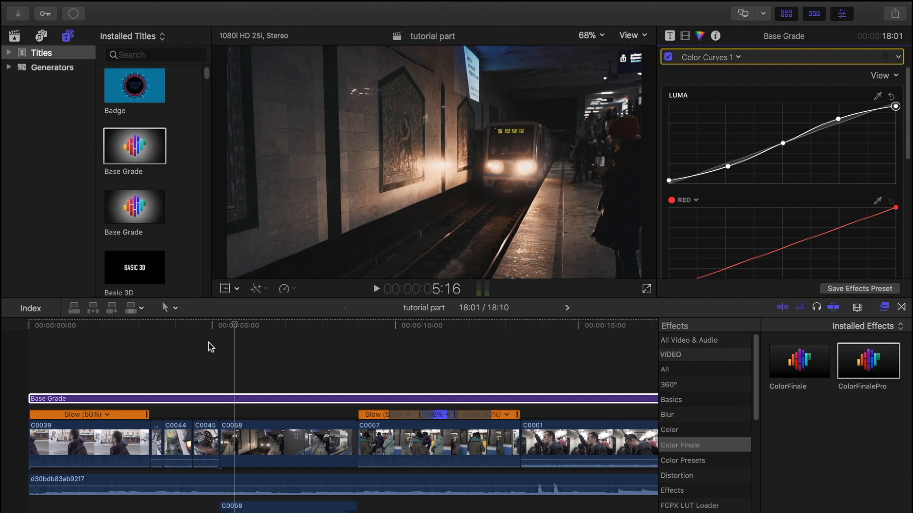
Set the highlights exposure of clip C0039 slightly below neutral in Color Board 1.
{"action": "left_click", "coordinate": [122, 323]}
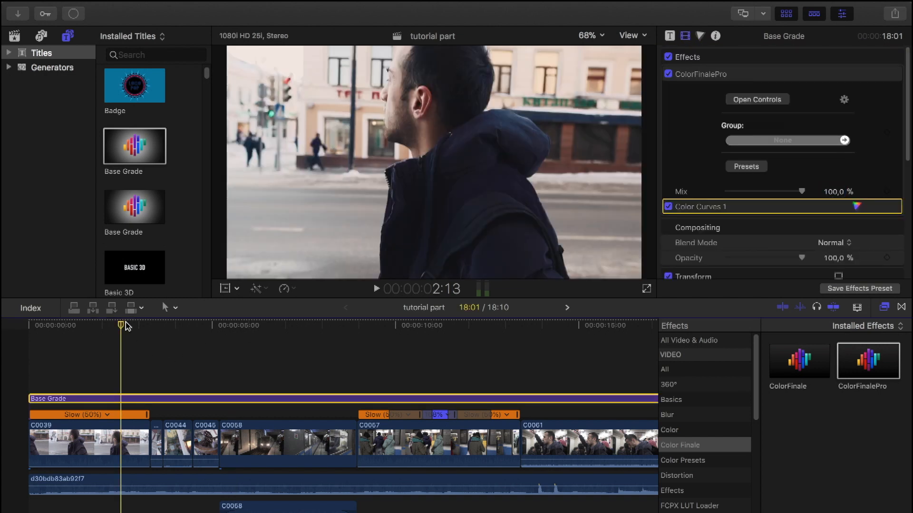
{"action": "left_click", "coordinate": [220, 326]}
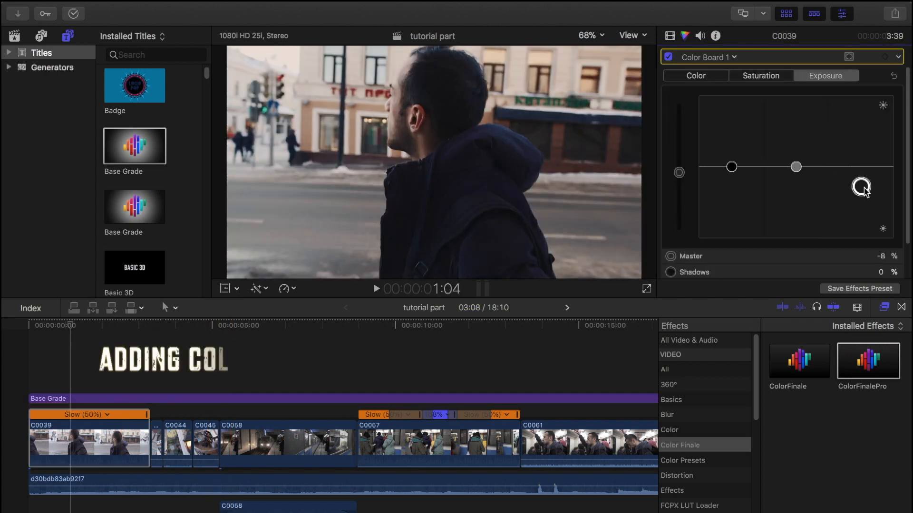
{"action": "left_click_drag", "start_coordinate": [864, 188], "coordinate": [863, 178]}
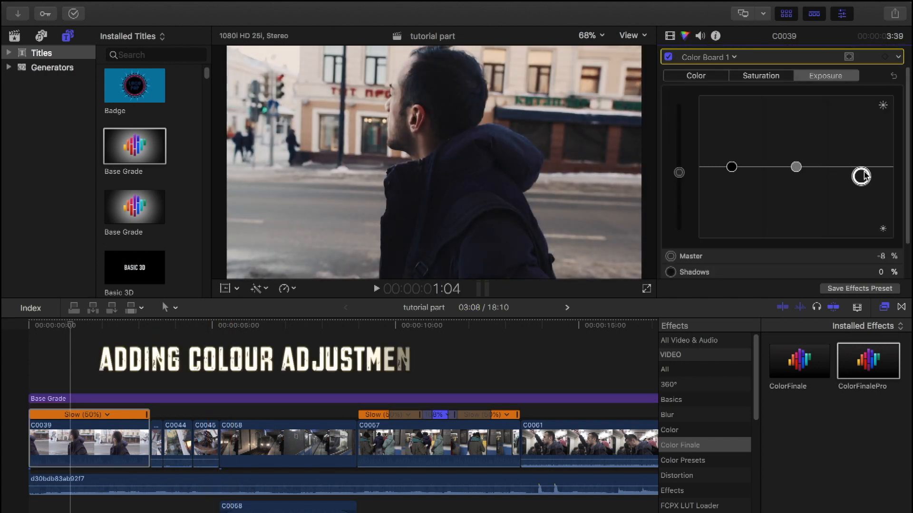
Add a Color Wheels correction to clip C0039 and return to its Color Board 1 settings.
{"action": "left_click", "coordinate": [709, 57]}
{"action": "left_click", "coordinate": [740, 122]}
{"action": "scroll", "coordinate": [761, 166], "scroll_direction": "down", "scroll_amount": 10}
{"action": "left_click_drag", "start_coordinate": [759, 144], "coordinate": [755, 143]}
{"action": "scroll", "coordinate": [756, 147], "scroll_direction": "up", "scroll_amount": 10}
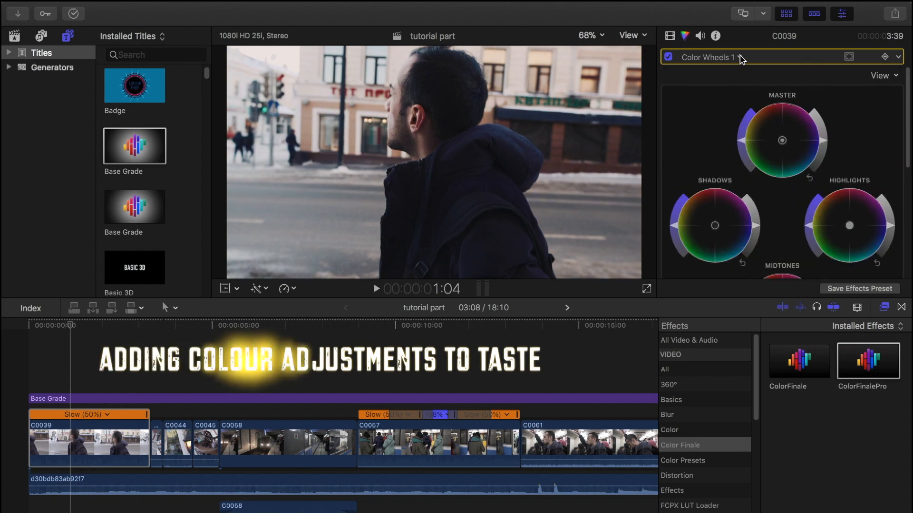
{"action": "left_click", "coordinate": [740, 57]}
{"action": "left_click", "coordinate": [715, 80]}
Find the Letterbox effect among all video effects and apply it to the Base Grade layer.
{"action": "left_click", "coordinate": [454, 326]}
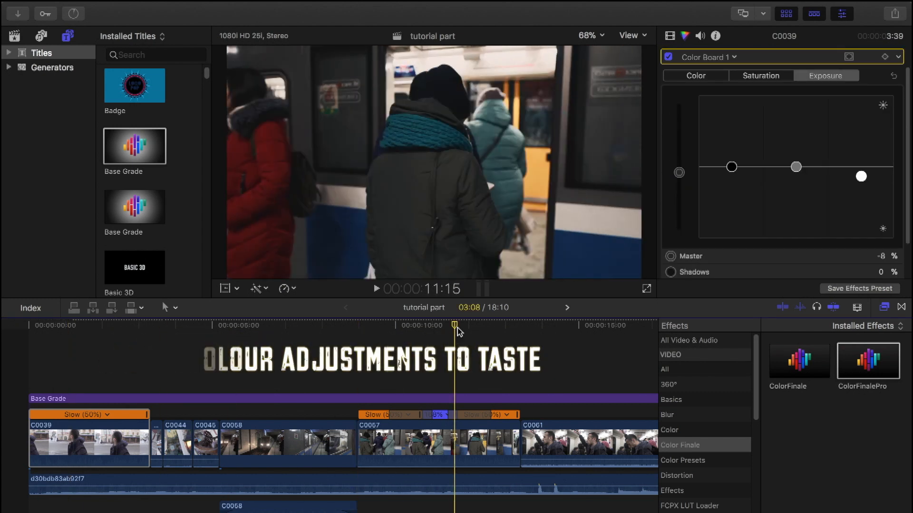
{"action": "left_click", "coordinate": [336, 326]}
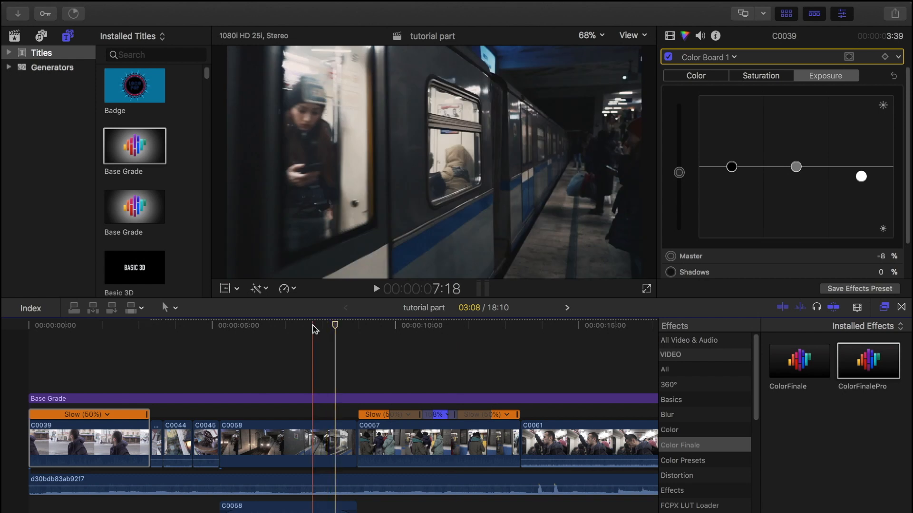
{"action": "left_click", "coordinate": [335, 399]}
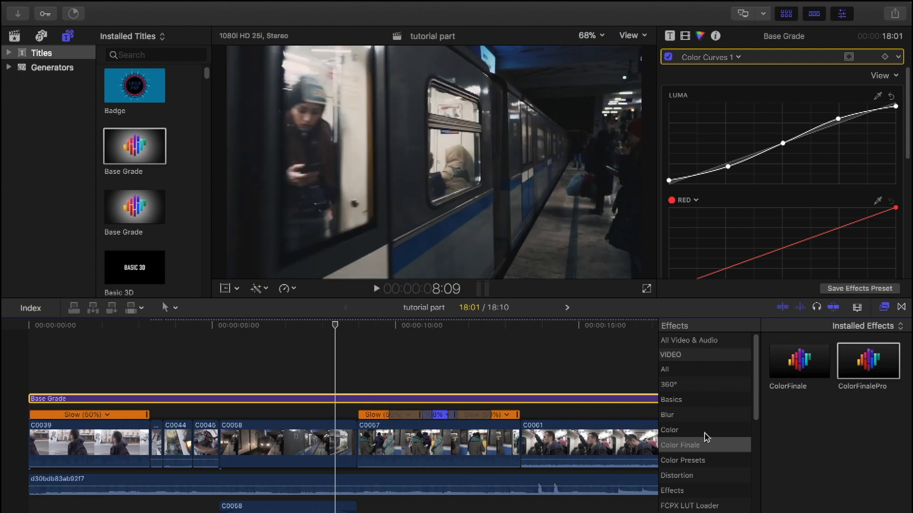
{"action": "left_click", "coordinate": [691, 371]}
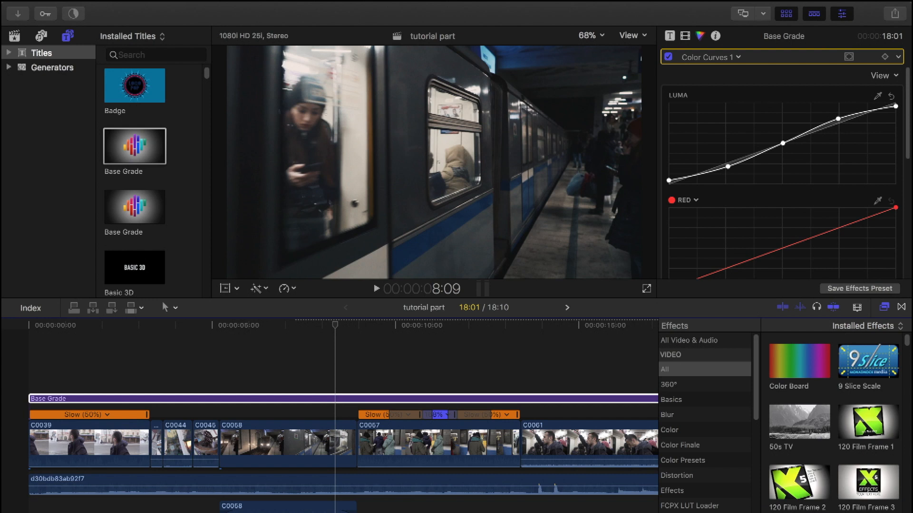
{"action": "scroll", "coordinate": [830, 428], "scroll_direction": "down", "scroll_amount": 10}
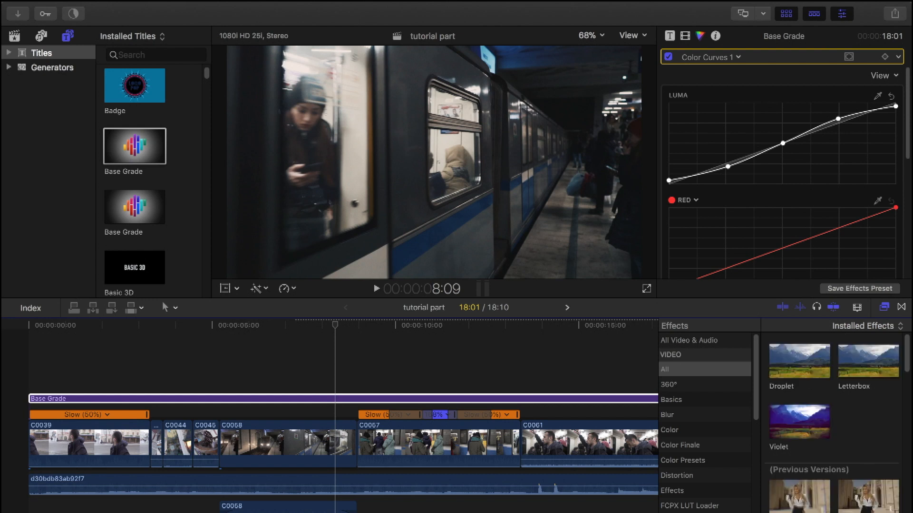
{"action": "left_click_drag", "start_coordinate": [795, 365], "coordinate": [556, 403]}
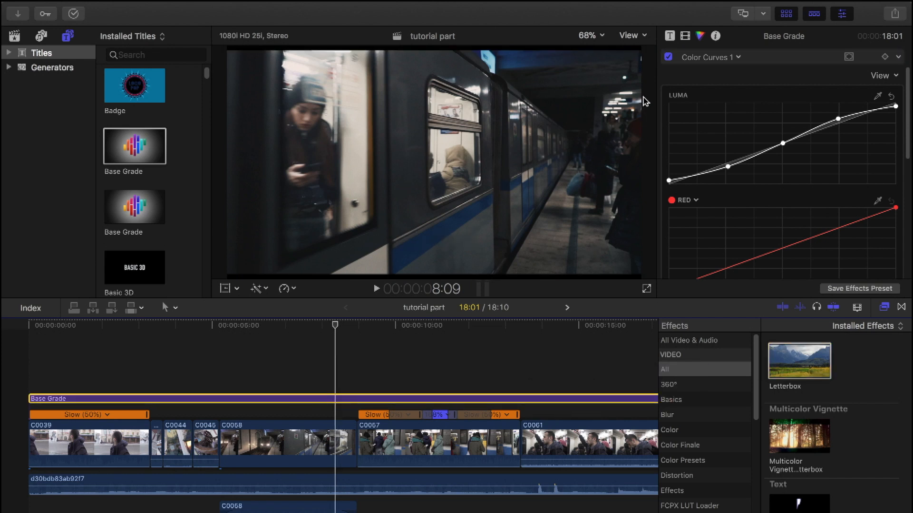
Set the aspect ratio of the Base Grade's Letterbox effect to 2.35:1.
{"action": "left_click", "coordinate": [685, 37]}
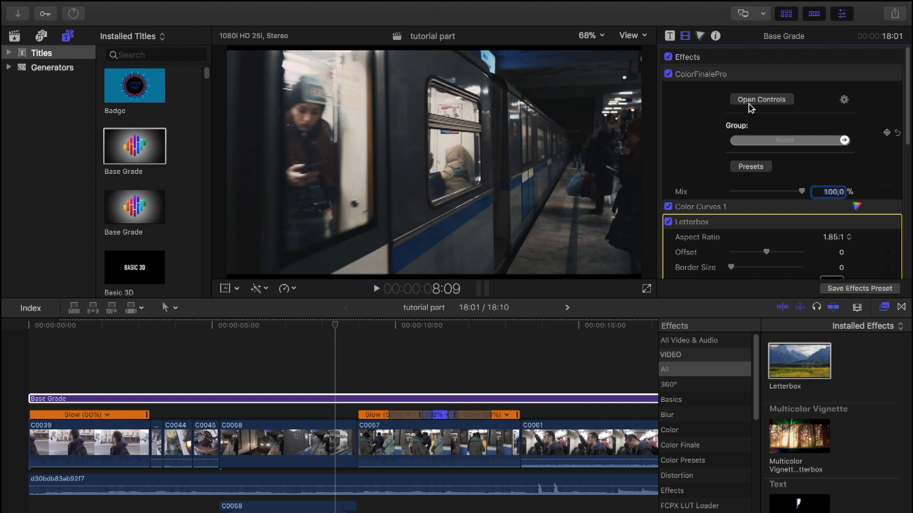
{"action": "scroll", "coordinate": [706, 243], "scroll_direction": "down", "scroll_amount": 2}
{"action": "left_click", "coordinate": [837, 208]}
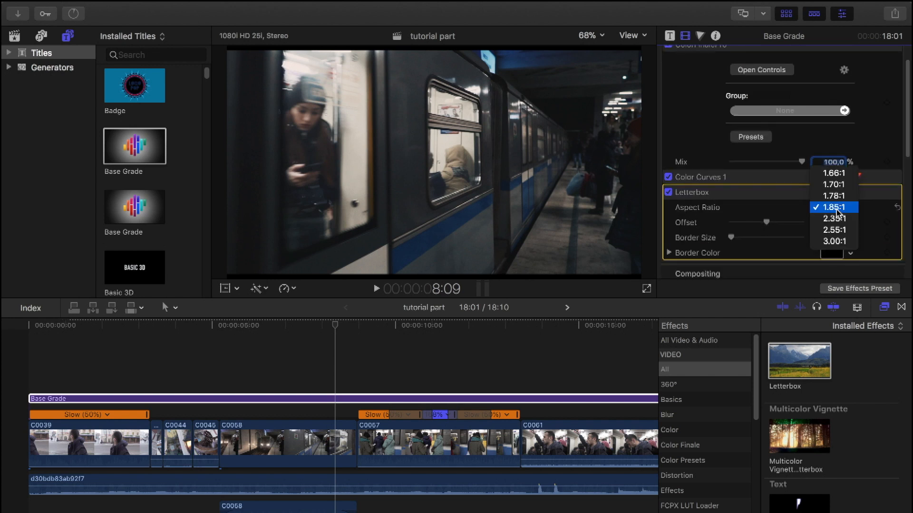
{"action": "key", "text": "Escape"}
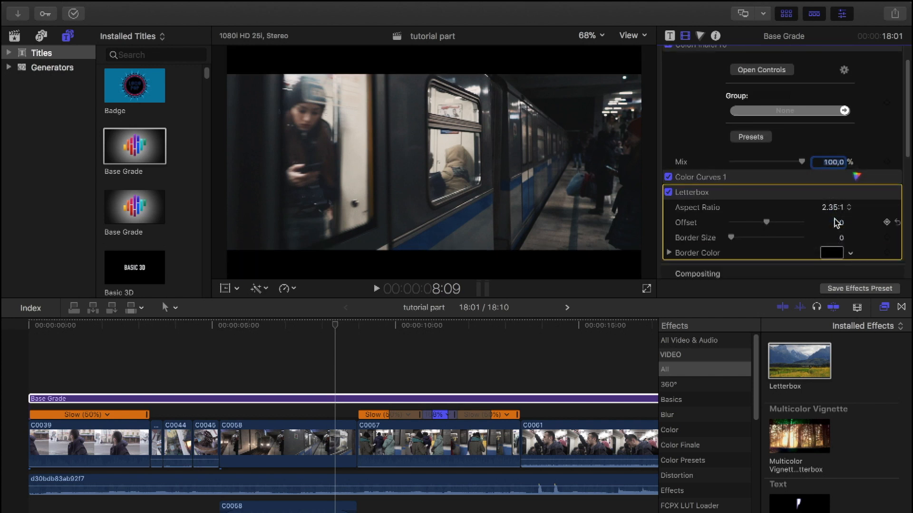
Switch the Letterbox effect on Base Grade off and on again to compare the framing.
{"action": "left_click", "coordinate": [388, 399]}
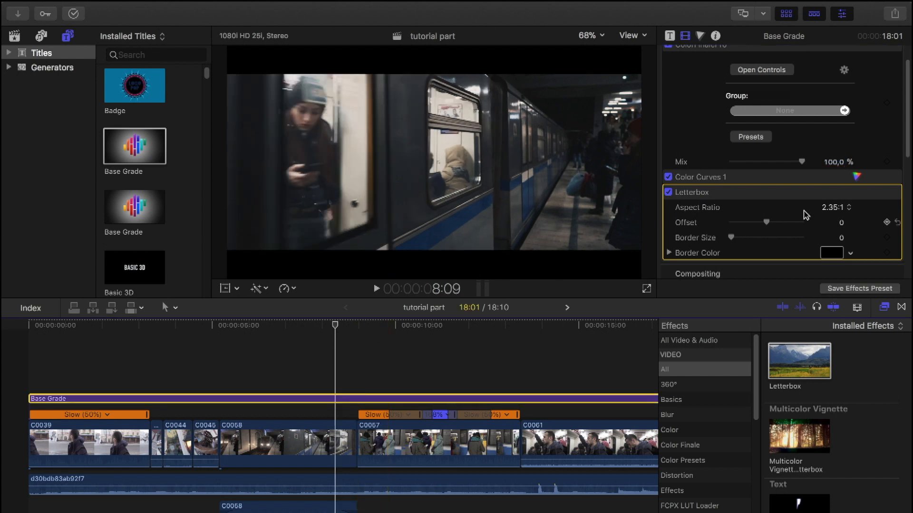
{"action": "left_click", "coordinate": [668, 192]}
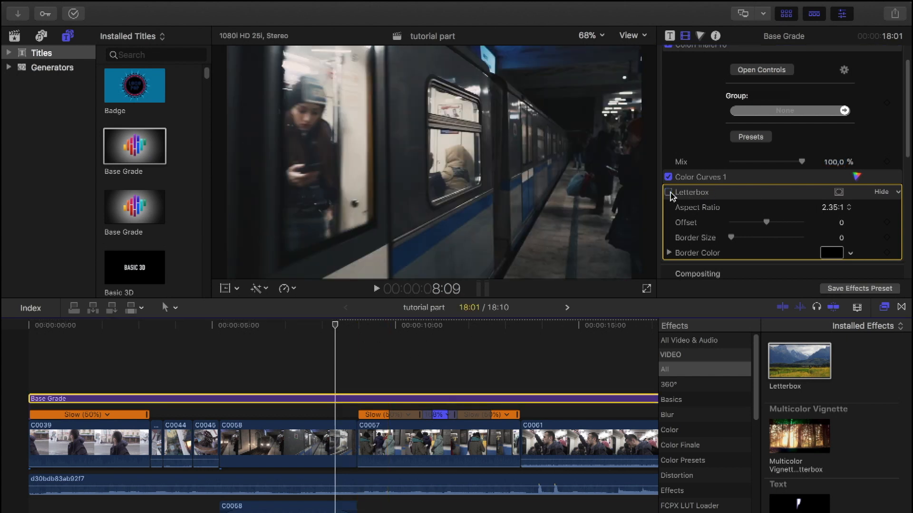
{"action": "left_click", "coordinate": [669, 193]}
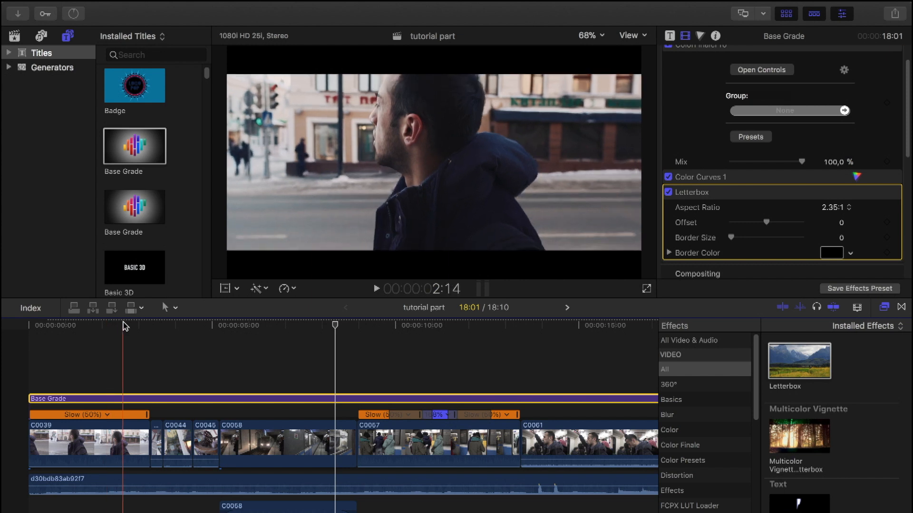
Reposition clip C0039 downward inside the letterbox to a Y position of about -75.9 px with the Transform tool.
{"action": "left_click", "coordinate": [104, 327]}
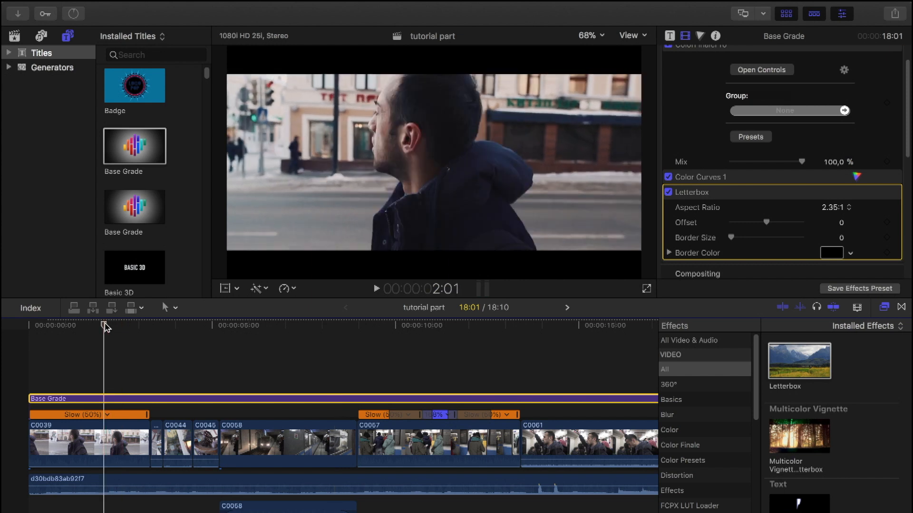
{"action": "left_click", "coordinate": [122, 432]}
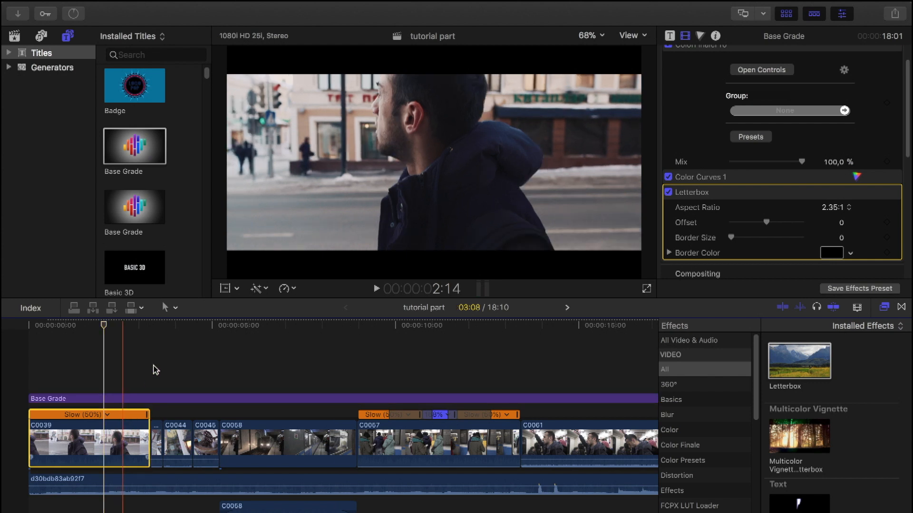
{"action": "left_click", "coordinate": [226, 288]}
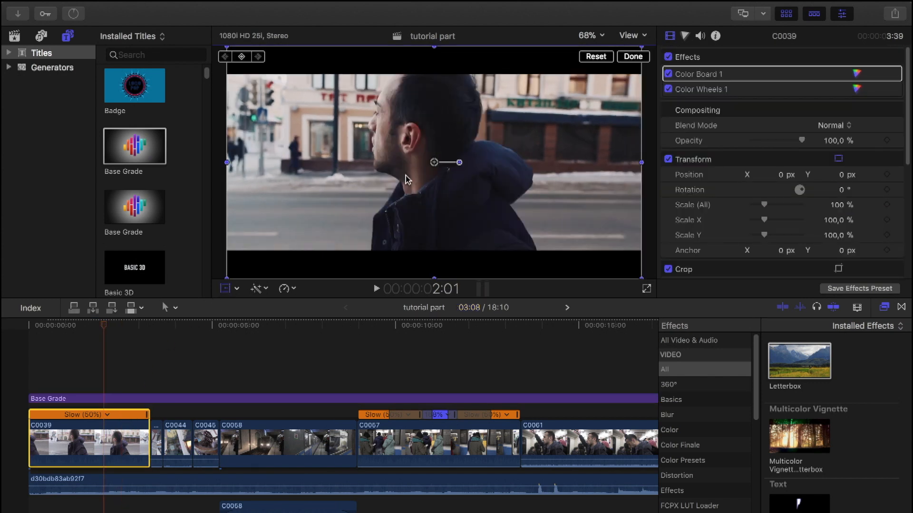
{"action": "left_click_drag", "start_coordinate": [434, 162], "coordinate": [434, 179]}
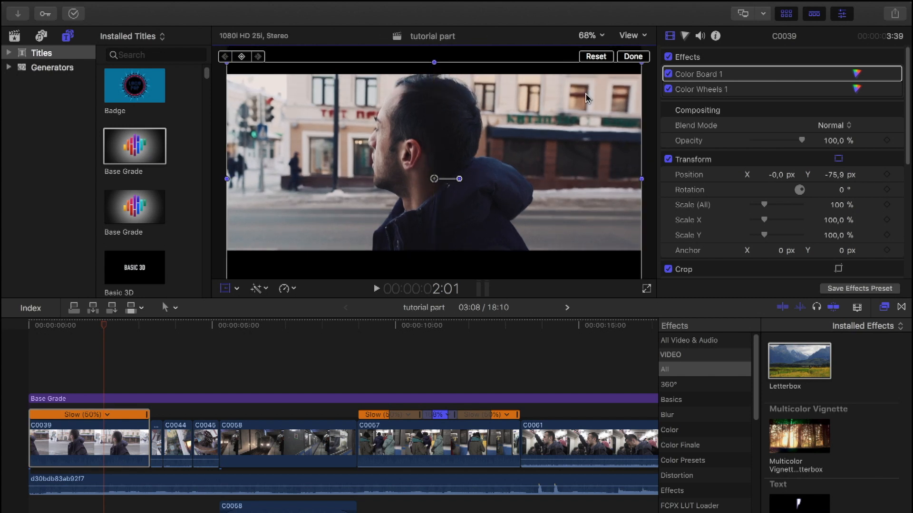
{"action": "left_click", "coordinate": [631, 58]}
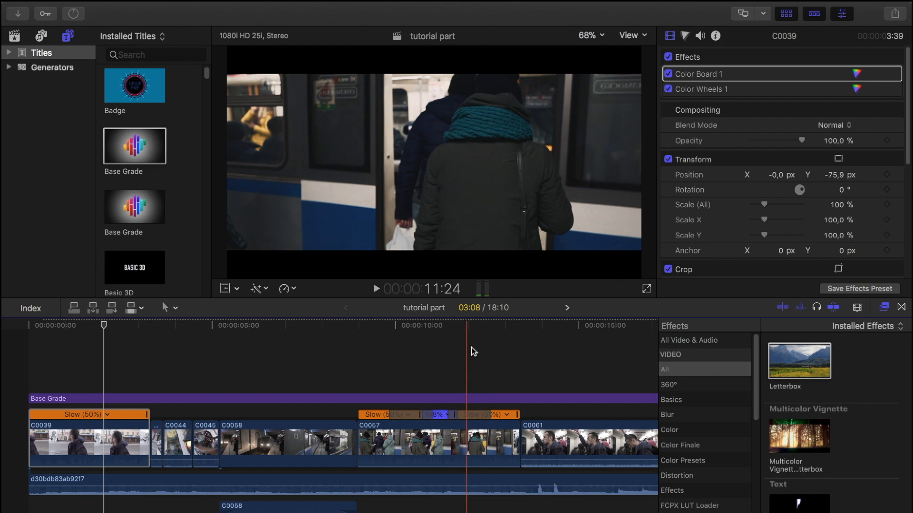
Find the PROGRAIN film grain effect and apply it to the Base Grade layer.
{"action": "left_click", "coordinate": [480, 352]}
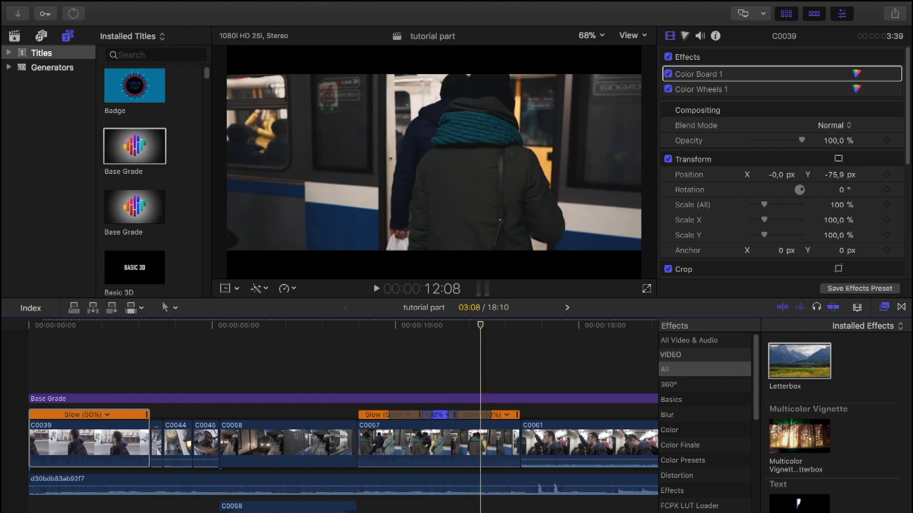
{"action": "left_click", "coordinate": [856, 512]}
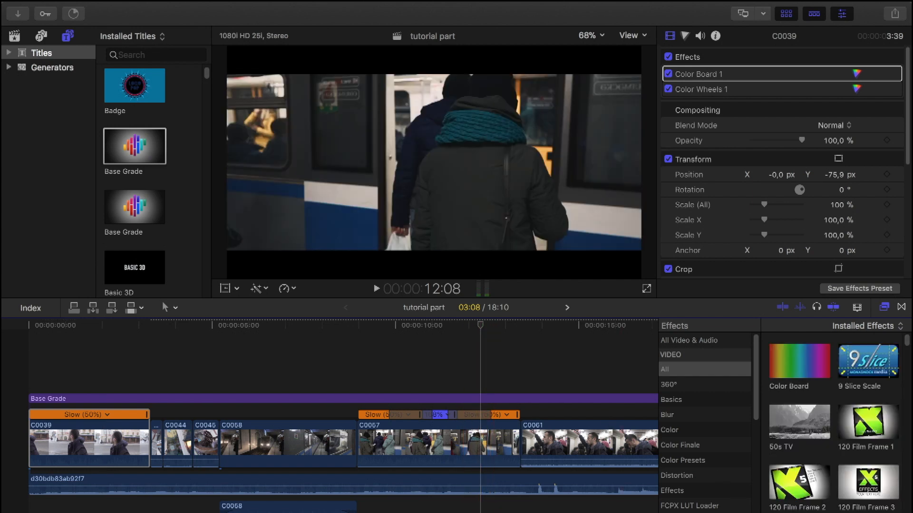
{"action": "scroll", "coordinate": [834, 428], "scroll_direction": "down", "scroll_amount": 10}
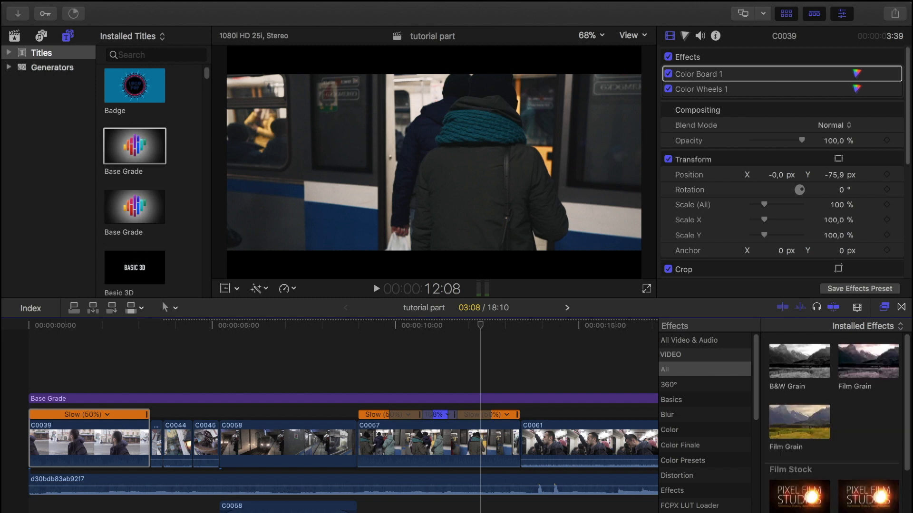
{"action": "scroll", "coordinate": [739, 496], "scroll_direction": "down", "scroll_amount": 4}
{"action": "scroll", "coordinate": [740, 498], "scroll_direction": "up", "scroll_amount": 4}
{"action": "scroll", "coordinate": [799, 479], "scroll_direction": "down", "scroll_amount": 3}
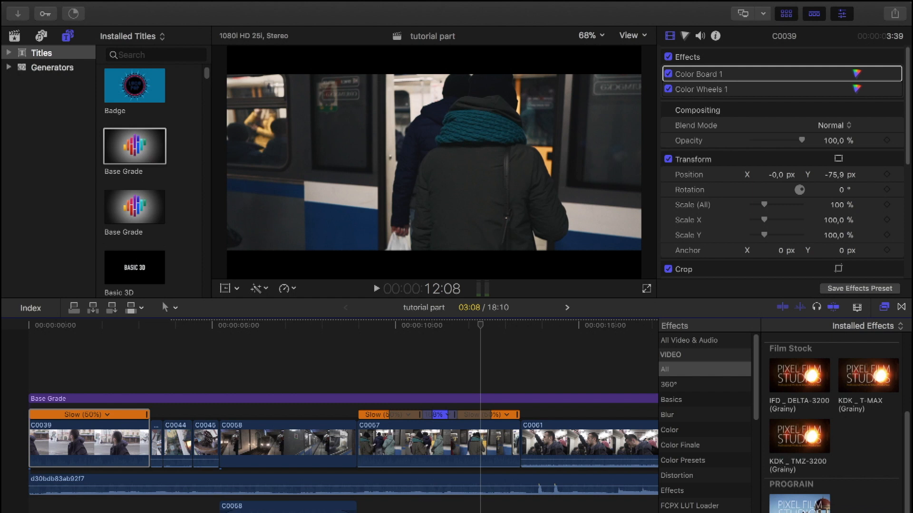
{"action": "left_click", "coordinate": [595, 399]}
{"action": "double_click", "coordinate": [794, 505]}
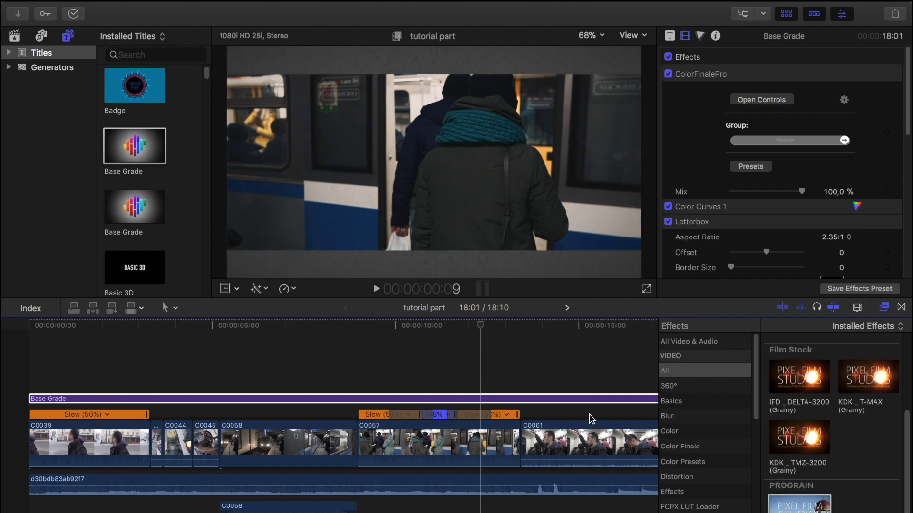
Reorder PROGRAIN above Letterbox on Base Grade, and toggle the grain off and on over clip C0061 to compare.
{"action": "scroll", "coordinate": [578, 389], "scroll_direction": "right", "scroll_amount": 5}
{"action": "left_click", "coordinate": [491, 326]}
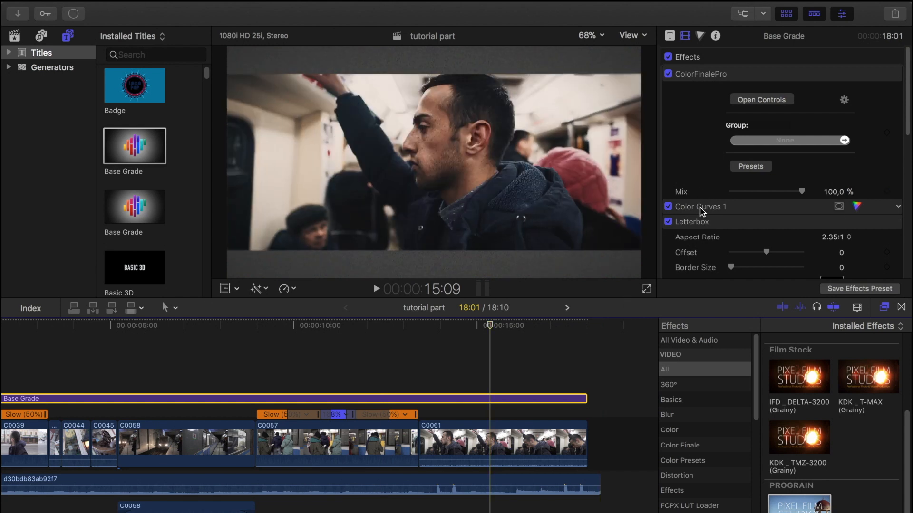
{"action": "scroll", "coordinate": [700, 209], "scroll_direction": "down", "scroll_amount": 3}
{"action": "scroll", "coordinate": [701, 211], "scroll_direction": "down", "scroll_amount": 2}
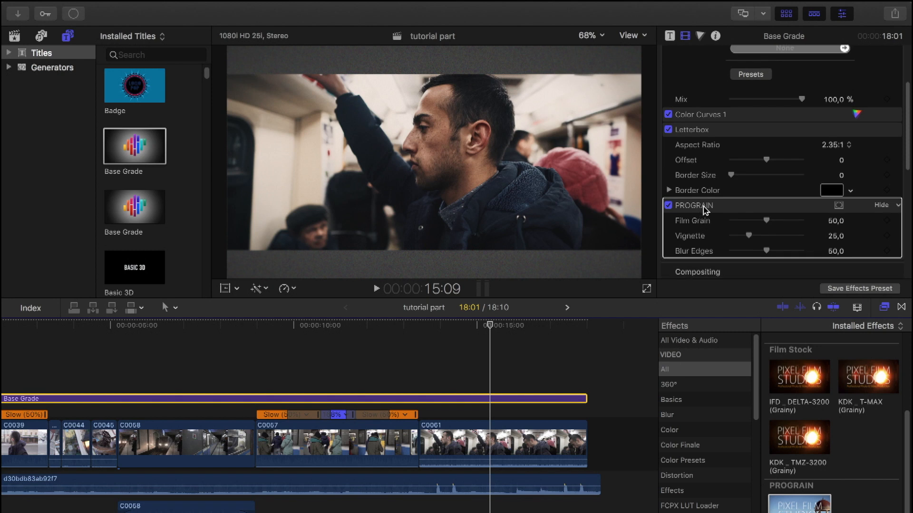
{"action": "left_click_drag", "start_coordinate": [708, 226], "coordinate": [710, 164]}
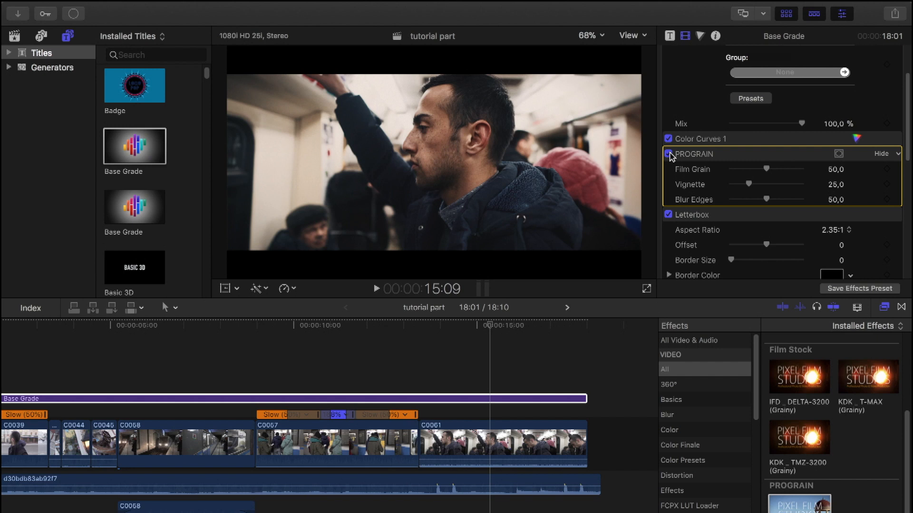
{"action": "left_click", "coordinate": [669, 154]}
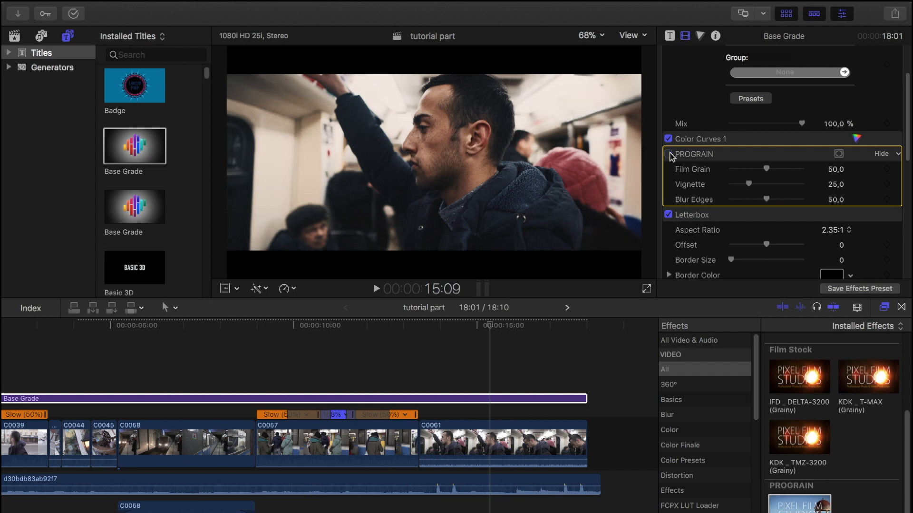
{"action": "left_click", "coordinate": [668, 154]}
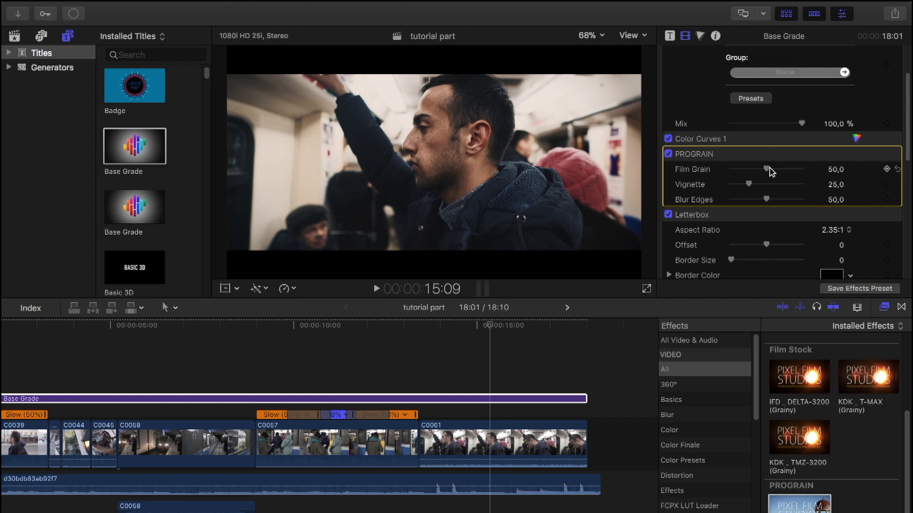
Set PROGRAIN's Film Grain to 60 and raise its Vignette to about 54 on the Base Grade layer.
{"action": "left_click", "coordinate": [832, 172]}
{"action": "type", "text": "60"}
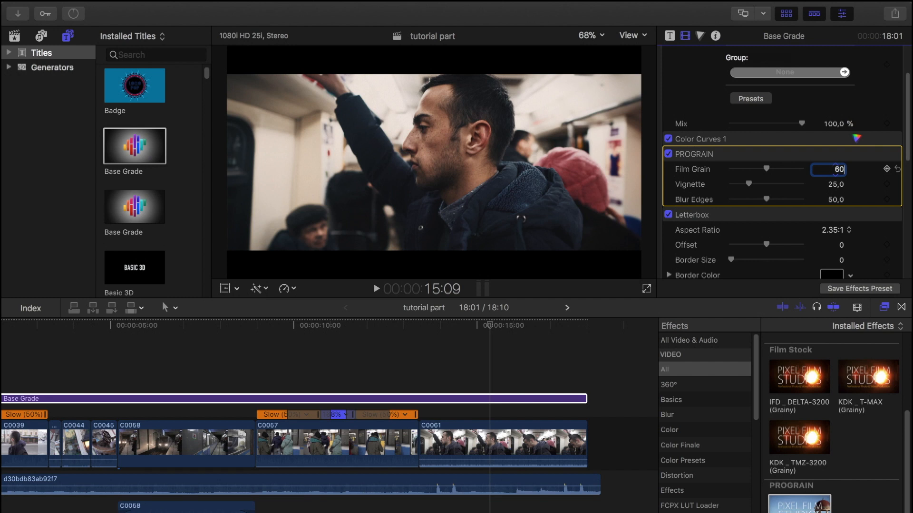
{"action": "key", "text": "Return"}
{"action": "left_click_drag", "start_coordinate": [748, 185], "coordinate": [771, 191]}
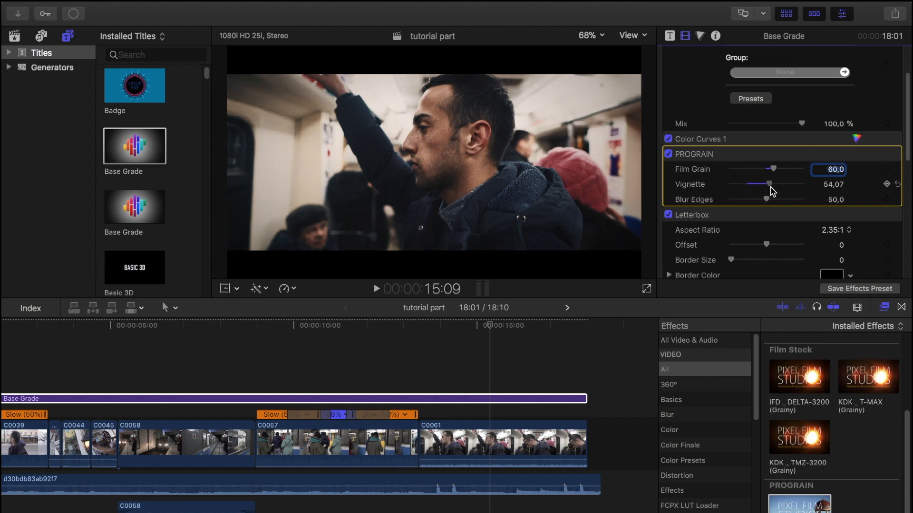
Toggle PROGRAIN off and on over clip C0061 and over clip C0057 to compare the image.
{"action": "left_click", "coordinate": [669, 154]}
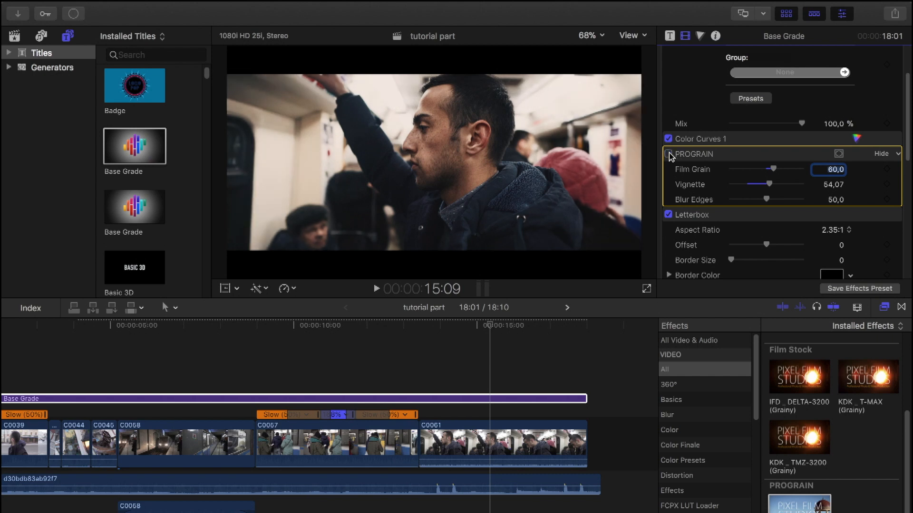
{"action": "left_click", "coordinate": [668, 154]}
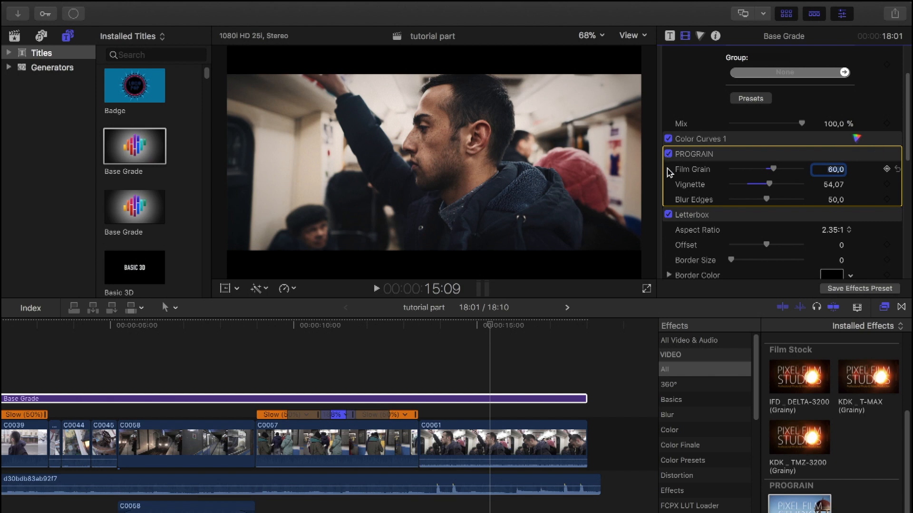
{"action": "scroll", "coordinate": [332, 380], "scroll_direction": "left", "scroll_amount": 3}
{"action": "left_click", "coordinate": [398, 327]}
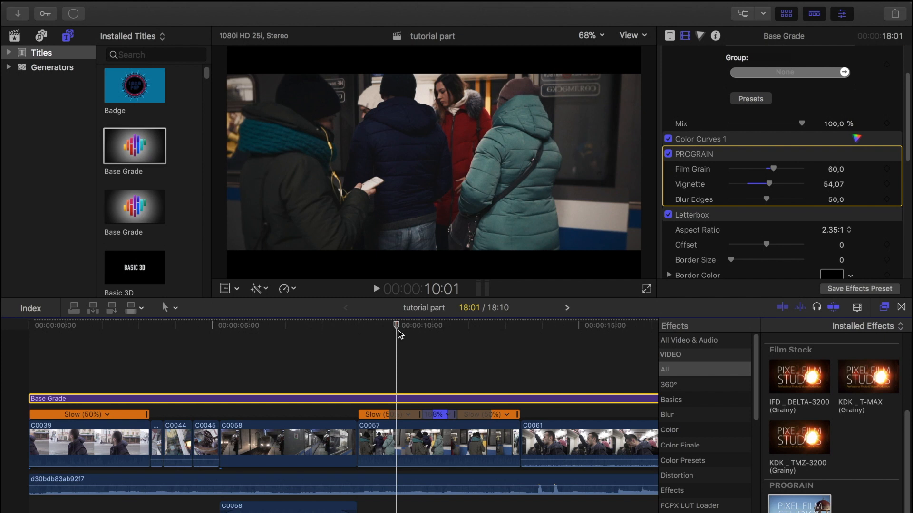
{"action": "left_click", "coordinate": [405, 394]}
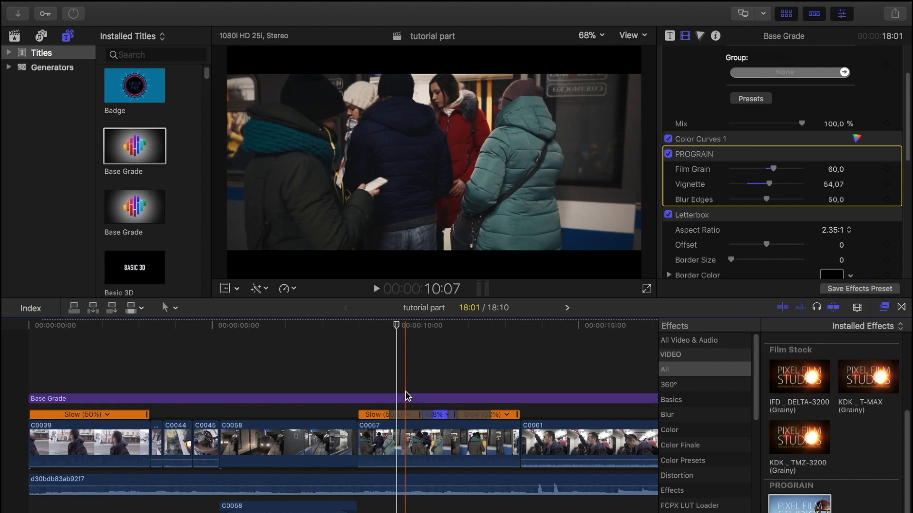
{"action": "left_click", "coordinate": [435, 397]}
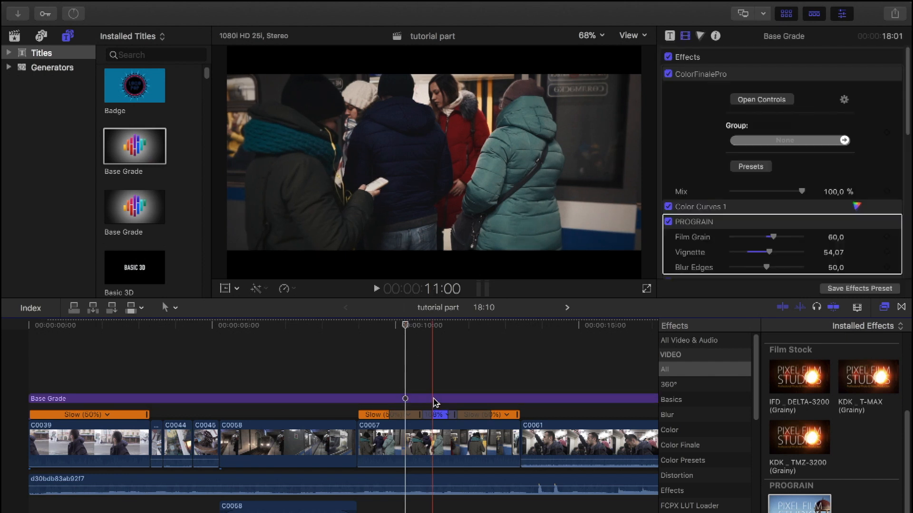
{"action": "left_click", "coordinate": [668, 222]}
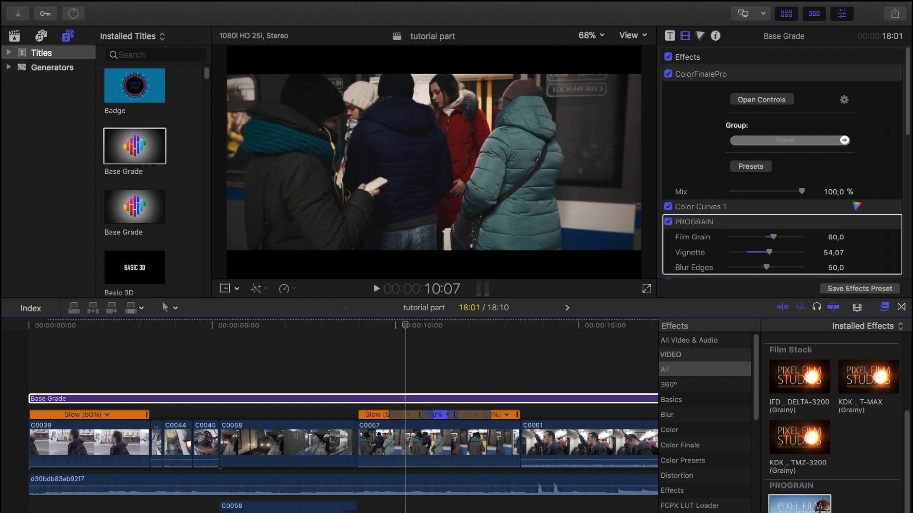
{"action": "left_click", "coordinate": [668, 222]}
Find the Sharpen effect in the effects library.
{"action": "scroll", "coordinate": [884, 447], "scroll_direction": "up", "scroll_amount": 10}
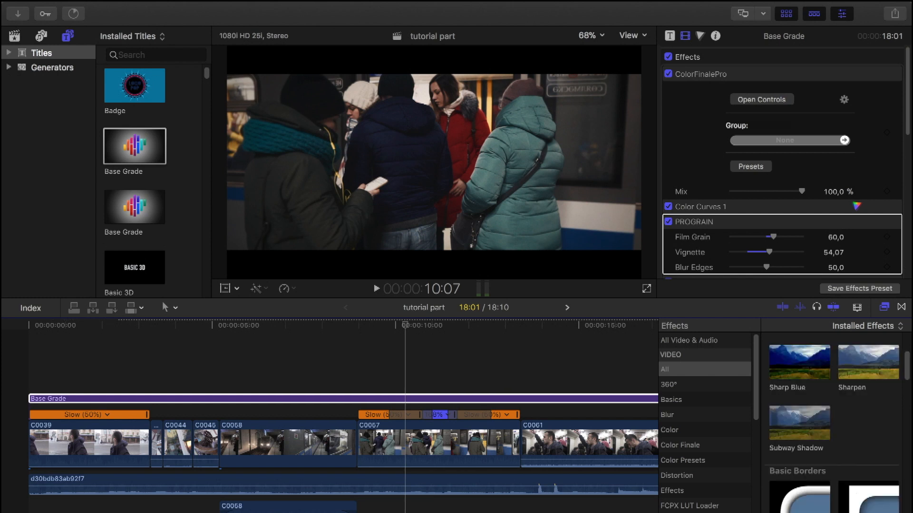
{"action": "left_click", "coordinate": [858, 376]}
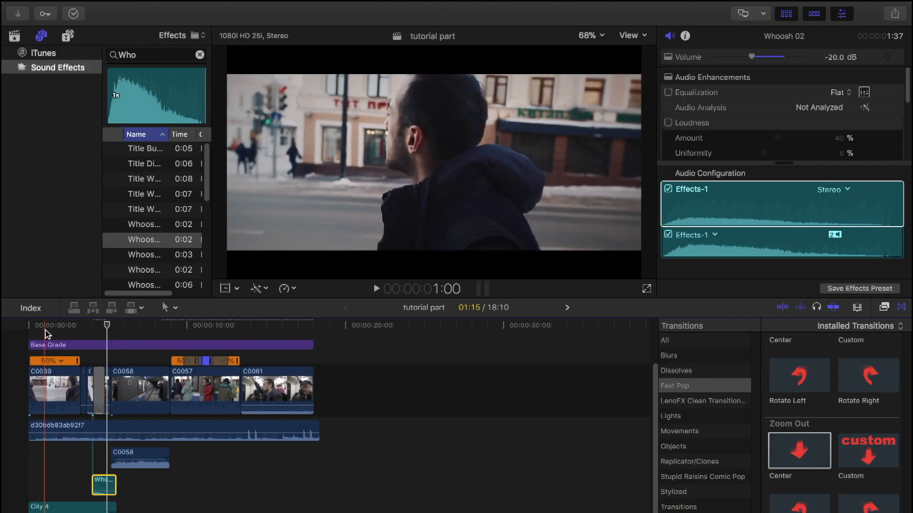
Switch the Base Grade layer off and on to compare the graded sequence with the original footage.
{"action": "key", "text": "Home"}
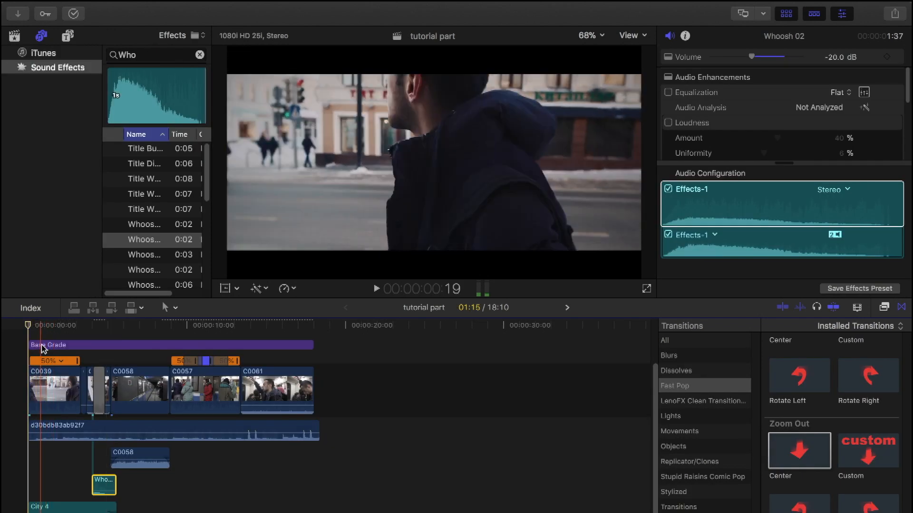
{"action": "left_click", "coordinate": [44, 345]}
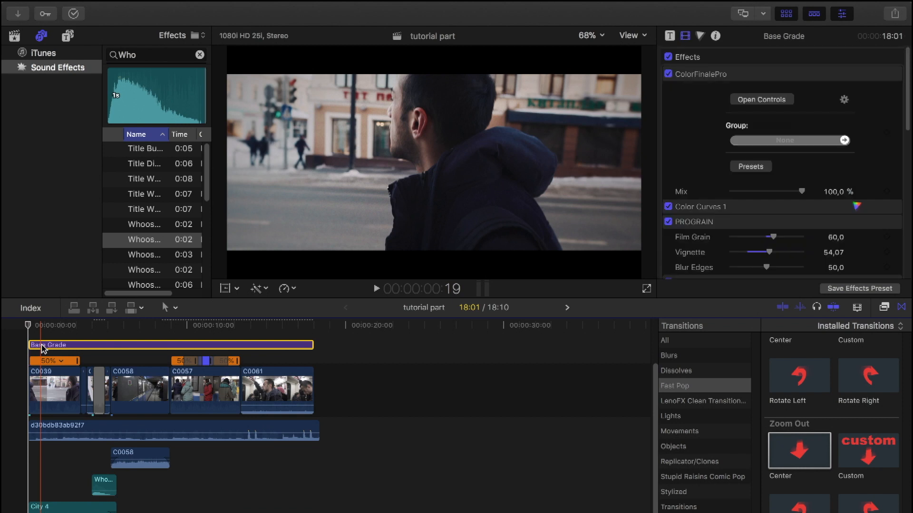
{"action": "key", "text": "v"}
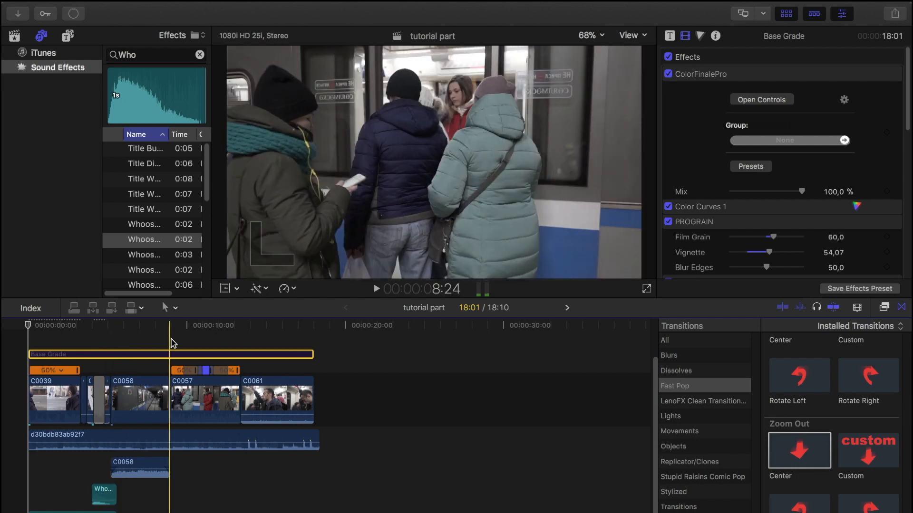
{"action": "left_click", "coordinate": [173, 354]}
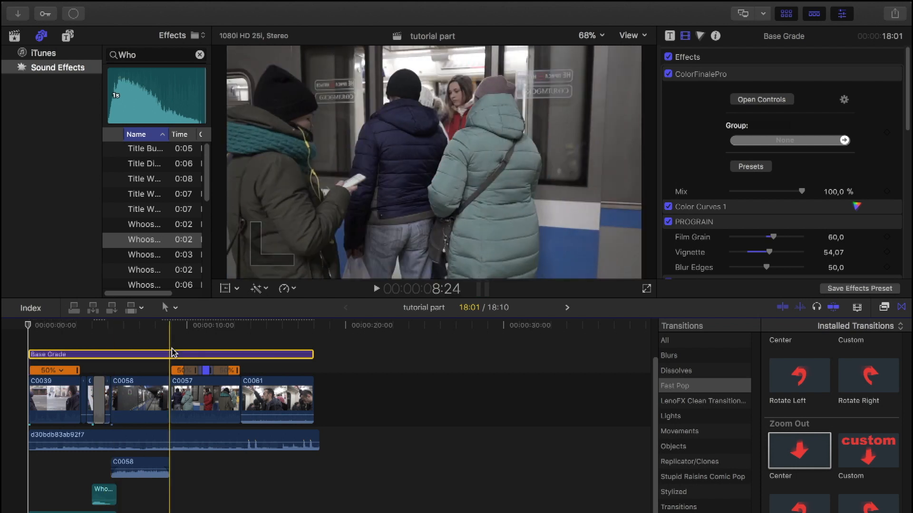